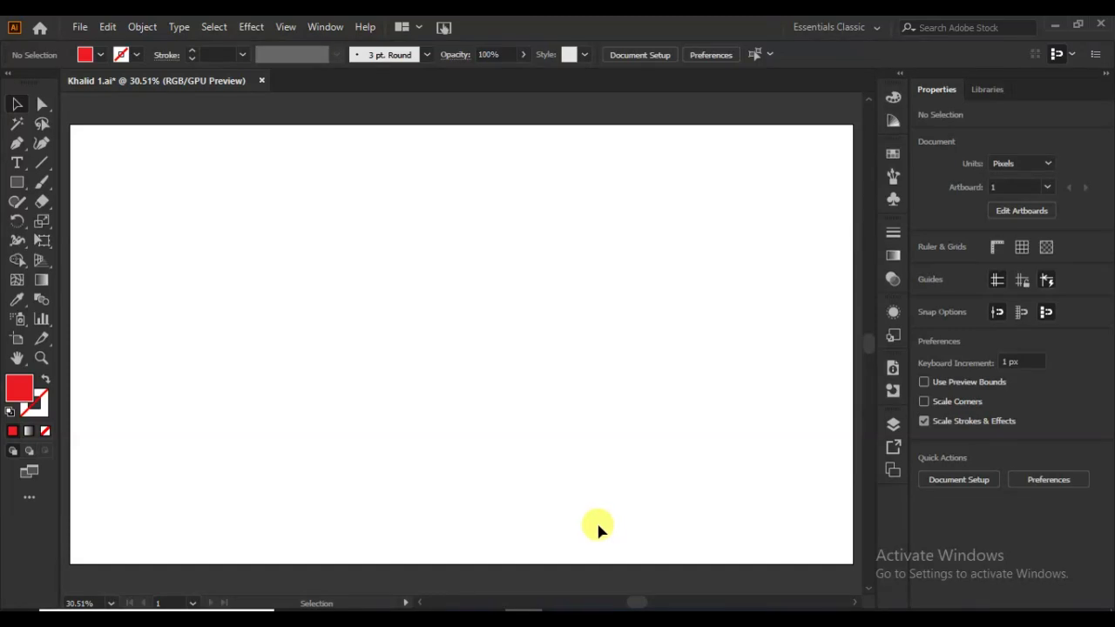
- Add a text object reading 'AD' on the artboard
{"action": "left_click", "coordinate": [16, 164]}
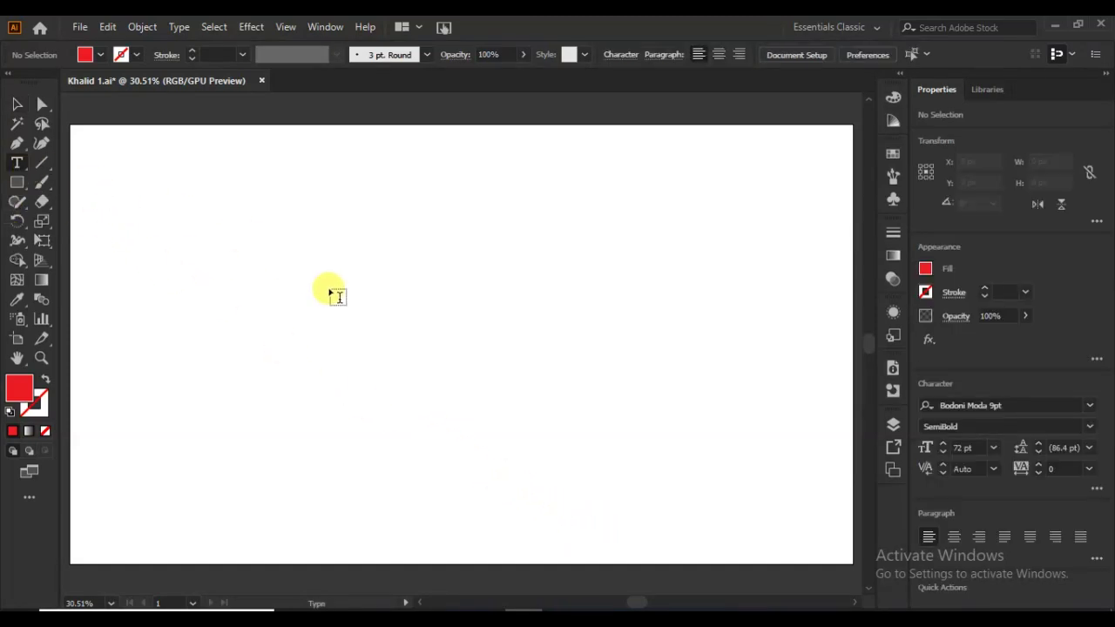
{"action": "left_click", "coordinate": [330, 287]}
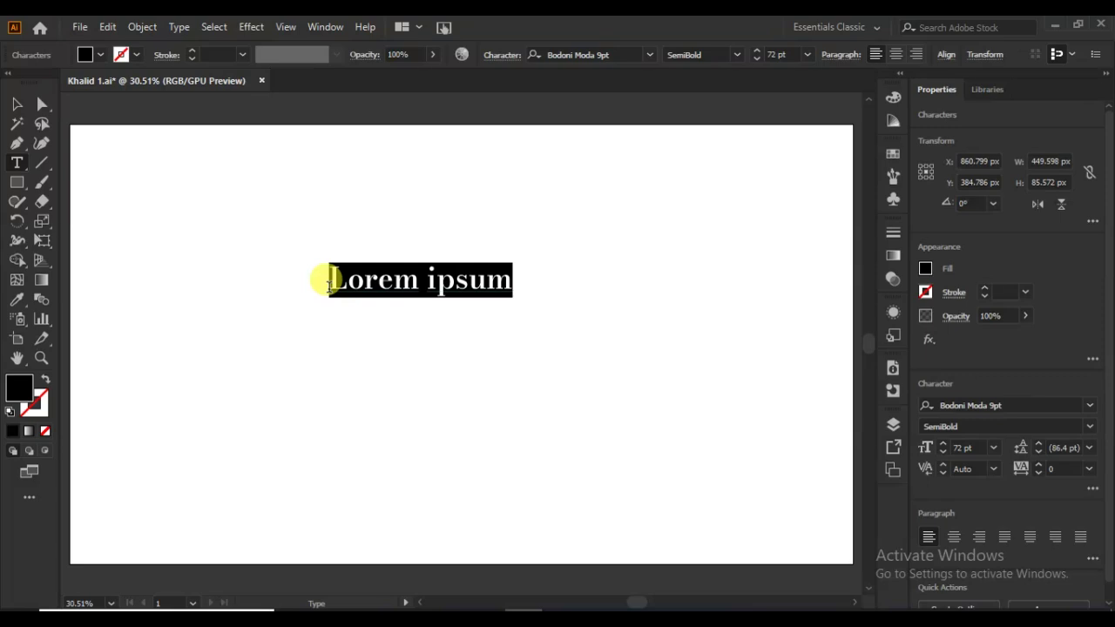
{"action": "type", "text": "AD"}
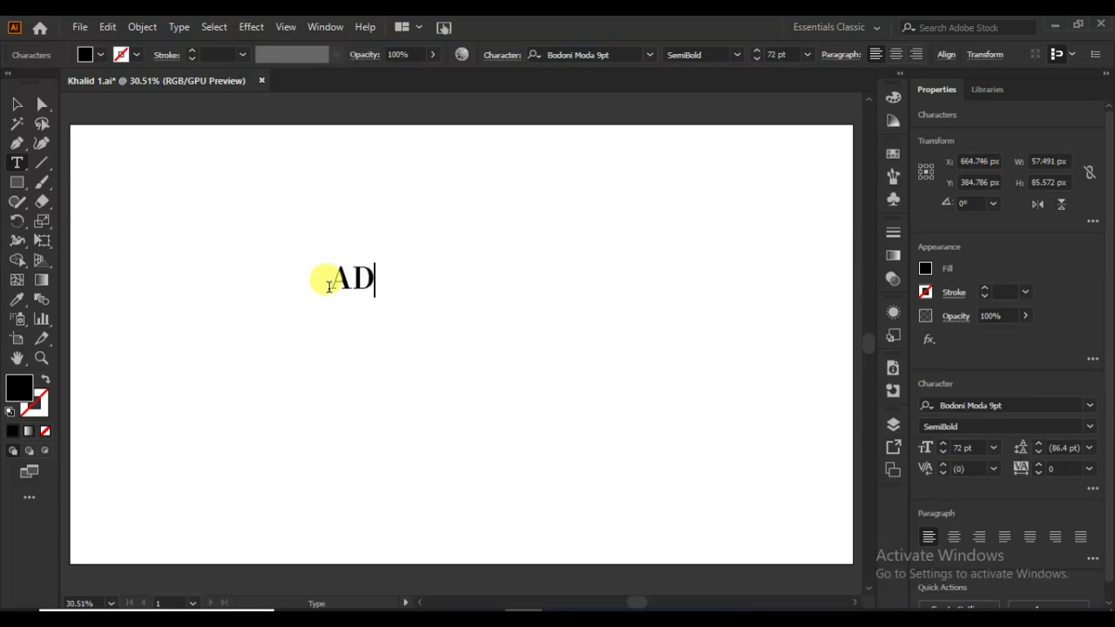
- Scale the AD text up to about 555.84 pt and position it in the upper middle
{"action": "left_click", "coordinate": [17, 105]}
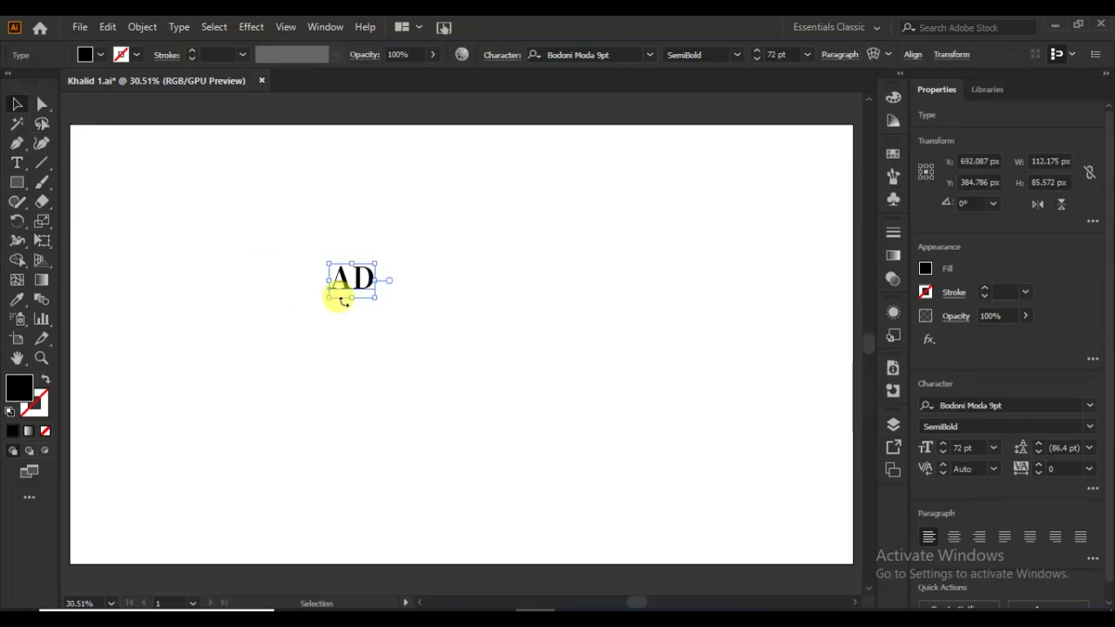
{"action": "left_click_drag", "start_coordinate": [371, 296], "coordinate": [745, 497]}
{"action": "left_click_drag", "start_coordinate": [520, 381], "coordinate": [509, 318]}
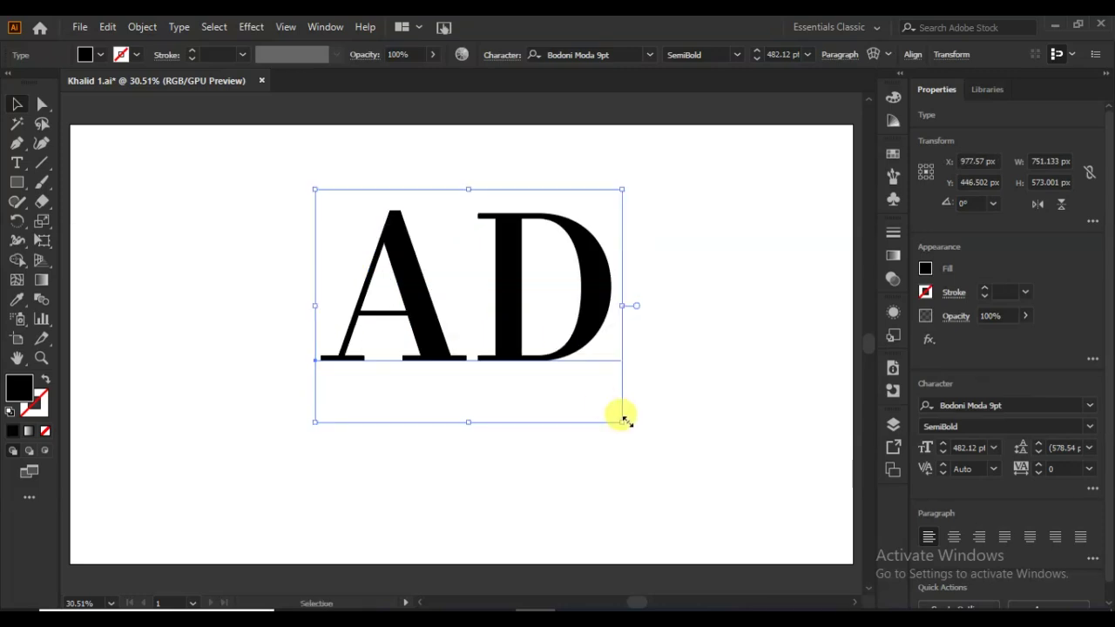
{"action": "left_click_drag", "start_coordinate": [621, 421], "coordinate": [668, 454]}
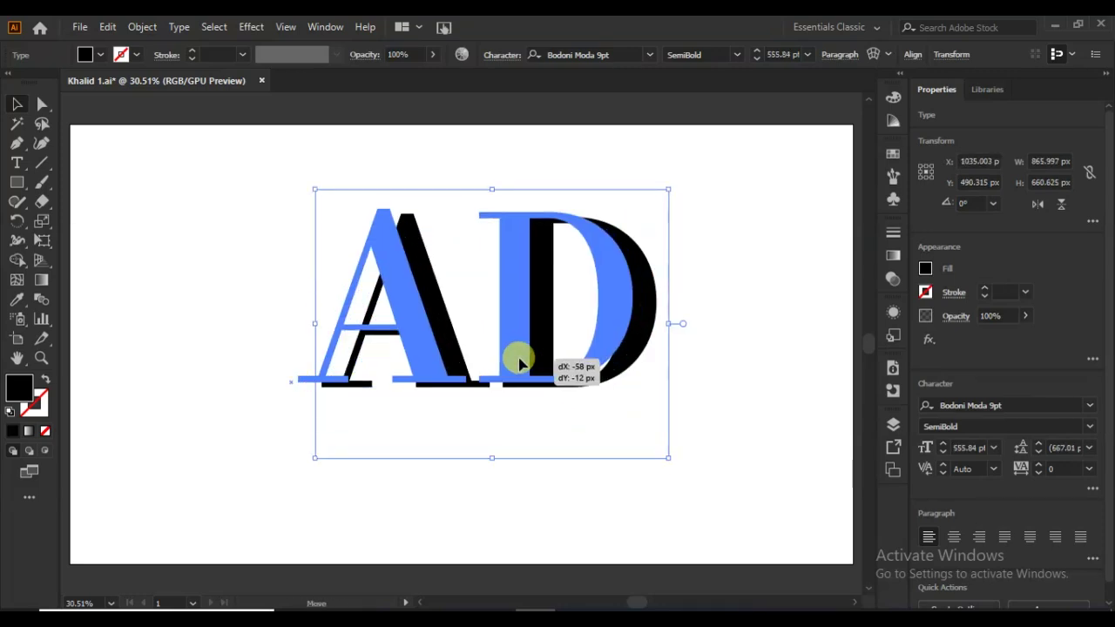
{"action": "left_click_drag", "start_coordinate": [548, 373], "coordinate": [520, 364]}
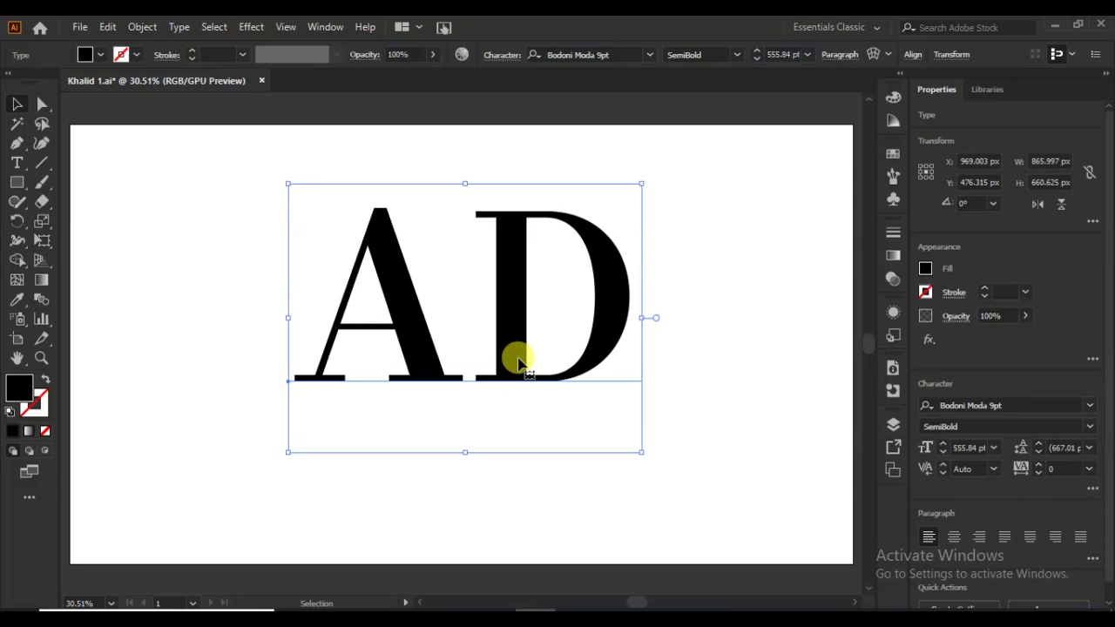
- Convert the AD text to outlines and ungroup it into separate letter shapes
{"action": "right_click", "coordinate": [519, 361]}
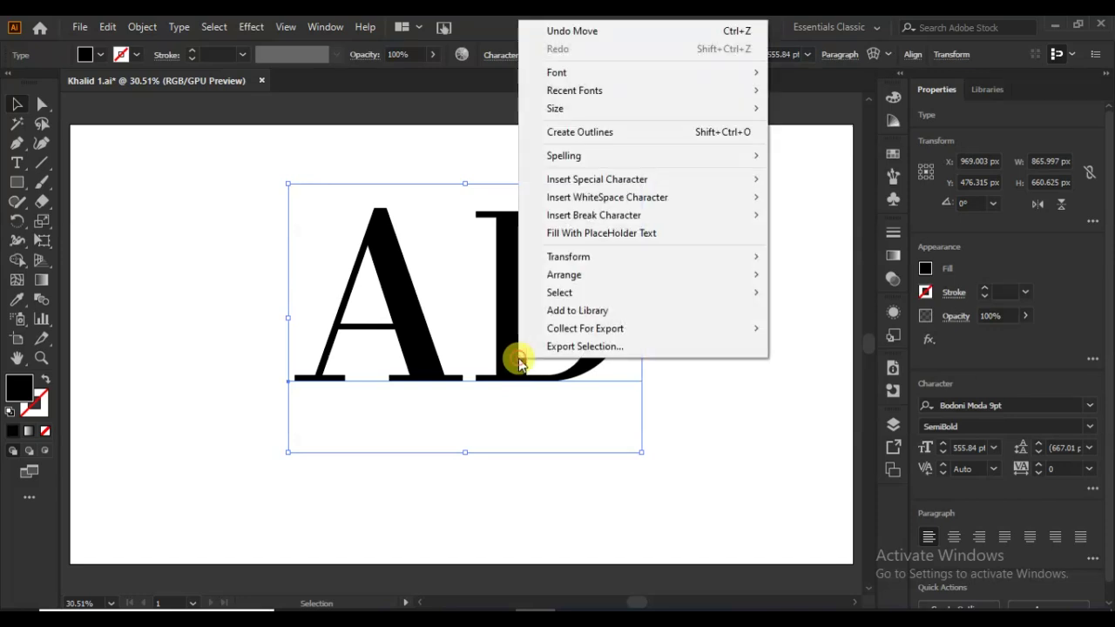
{"action": "left_click", "coordinate": [566, 132]}
{"action": "right_click", "coordinate": [514, 251]}
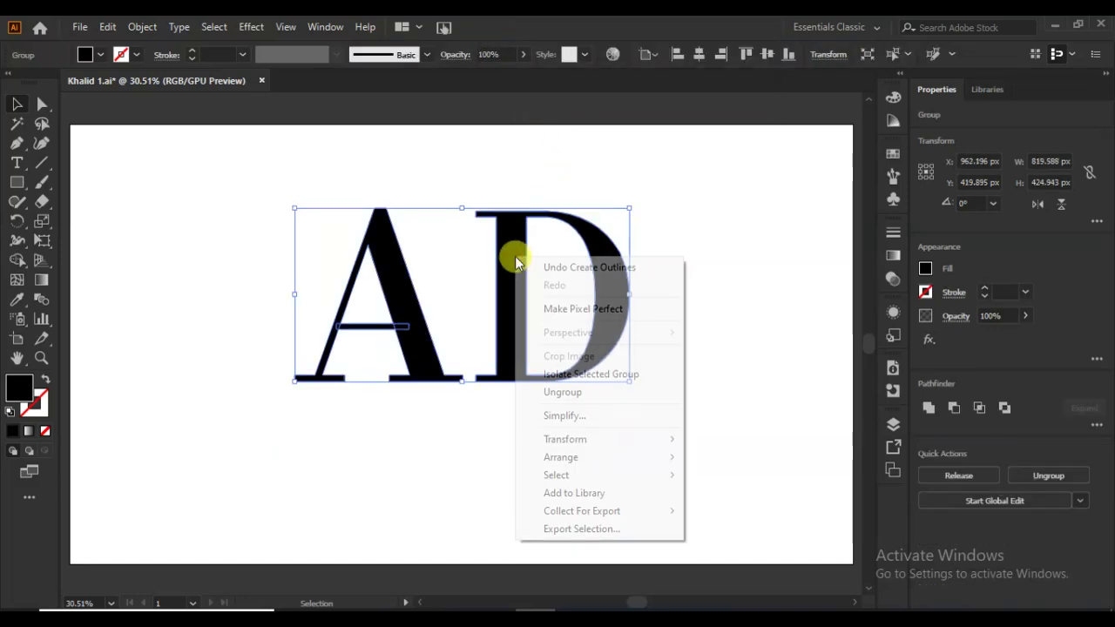
{"action": "left_click", "coordinate": [548, 392]}
{"action": "left_click", "coordinate": [540, 396]}
{"action": "left_click", "coordinate": [427, 355]}
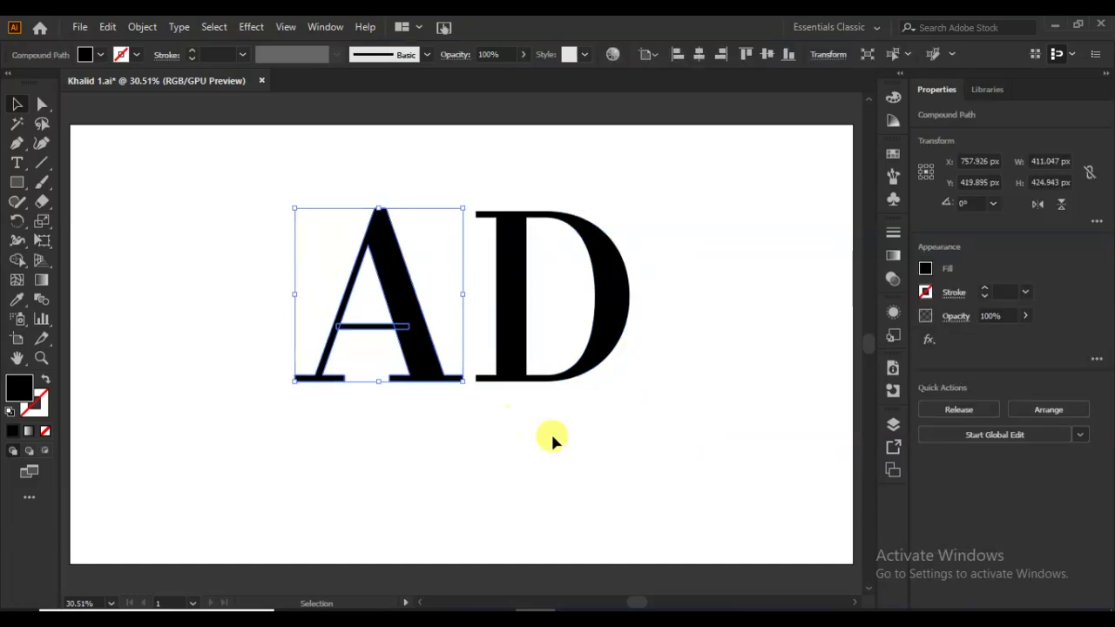
{"action": "left_click", "coordinate": [893, 425]}
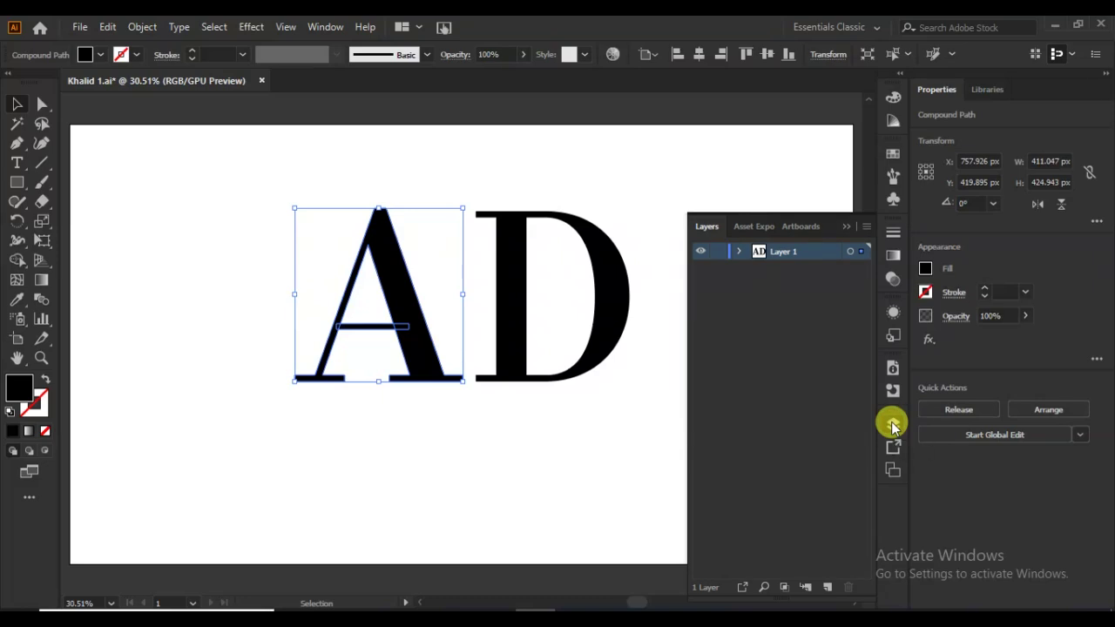
{"action": "left_click", "coordinate": [893, 425]}
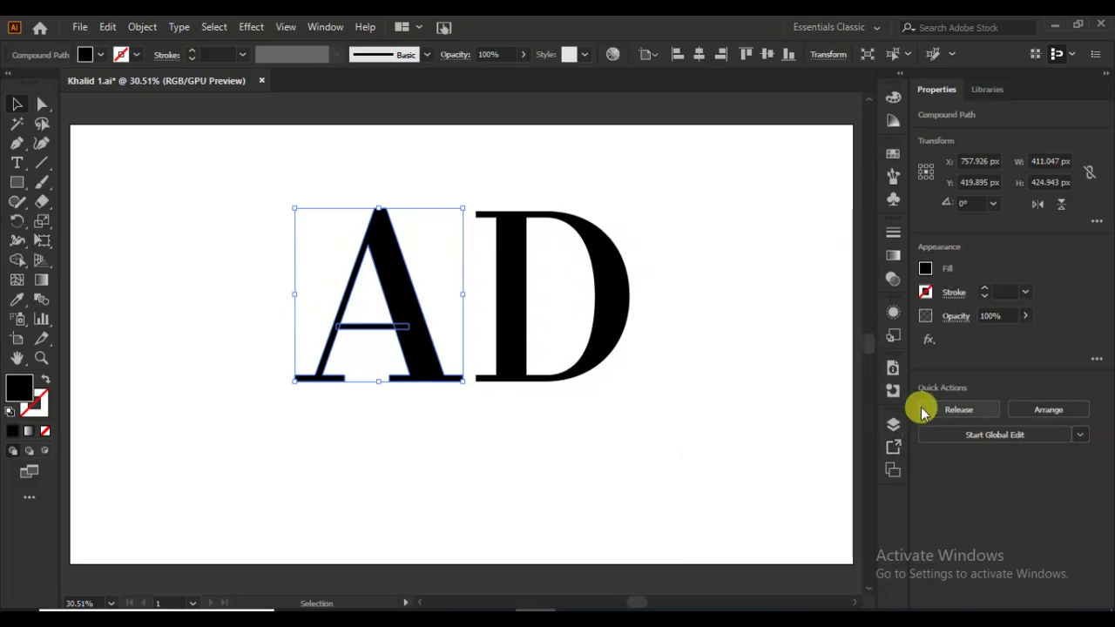
- Merge the A's crossbar pieces into the A with Shape Builder, then select the D
{"action": "left_click", "coordinate": [15, 264]}
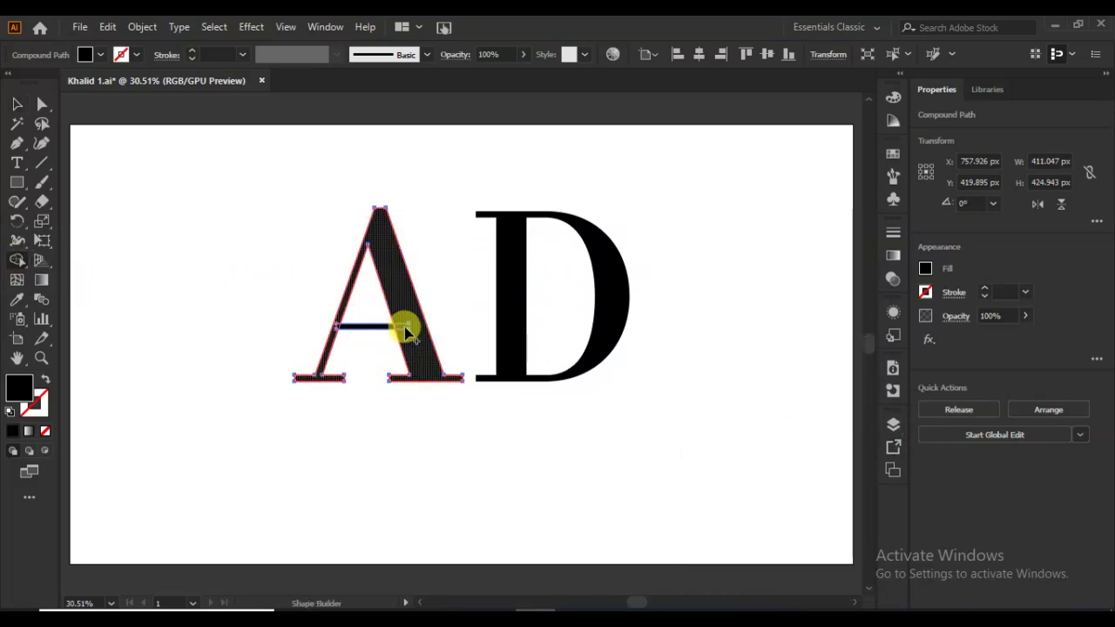
{"action": "left_click_drag", "start_coordinate": [406, 331], "coordinate": [390, 350]}
{"action": "left_click_drag", "start_coordinate": [334, 329], "coordinate": [343, 324]}
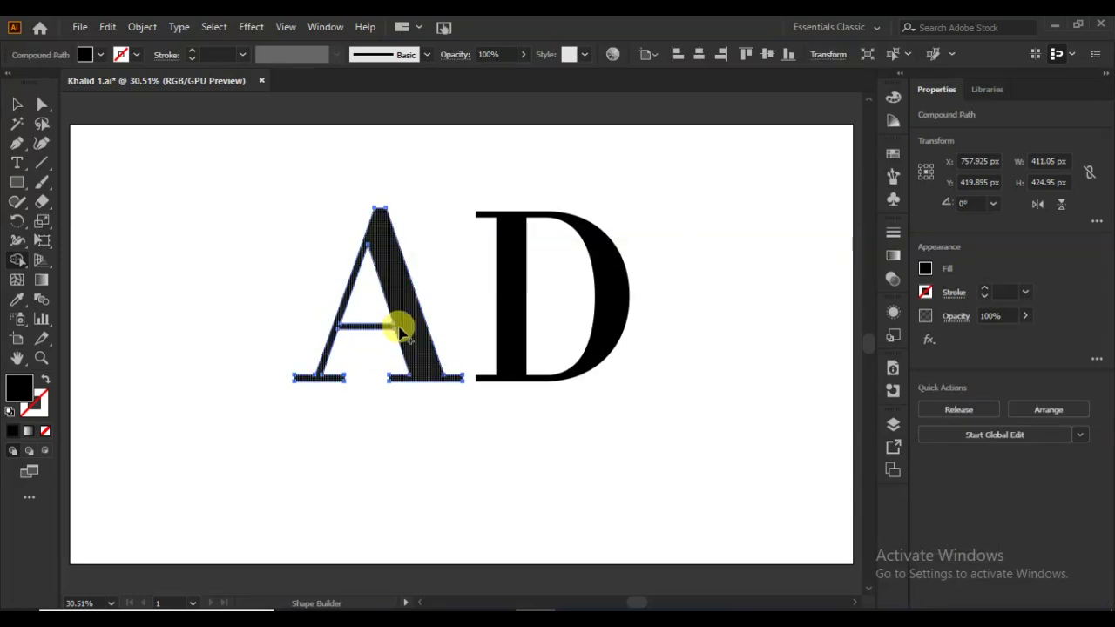
{"action": "left_click", "coordinate": [16, 103]}
{"action": "left_click", "coordinate": [202, 265]}
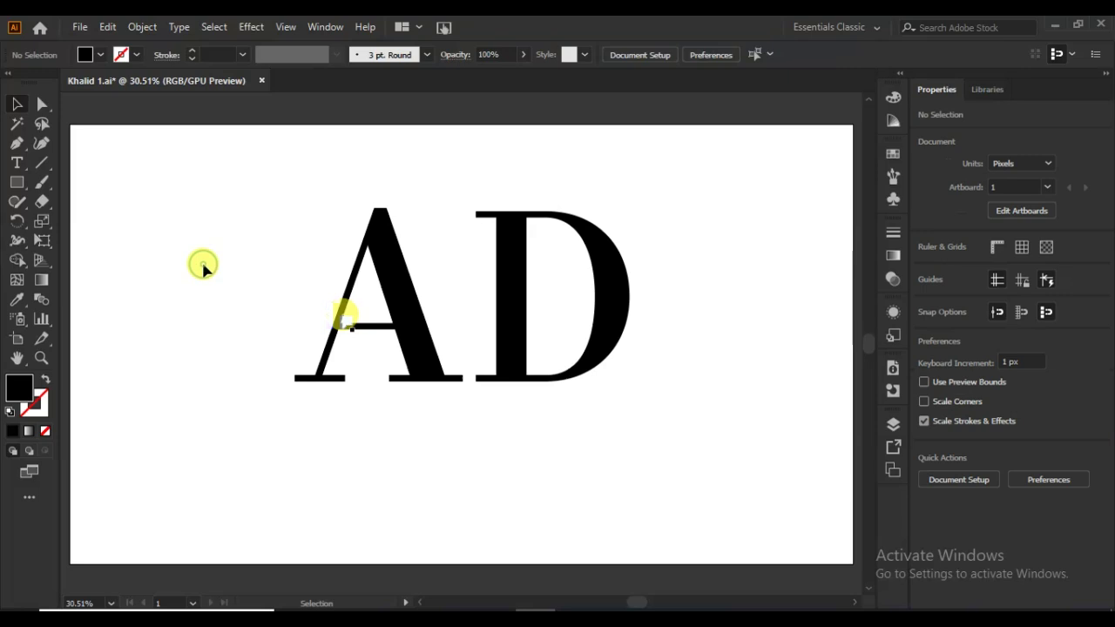
{"action": "left_click", "coordinate": [508, 334]}
- Nudge the D three steps left to overlap the A's right leg, then select the A
{"action": "key", "text": "Left"}
{"action": "key", "text": "Left"}
{"action": "key", "text": "Left"}
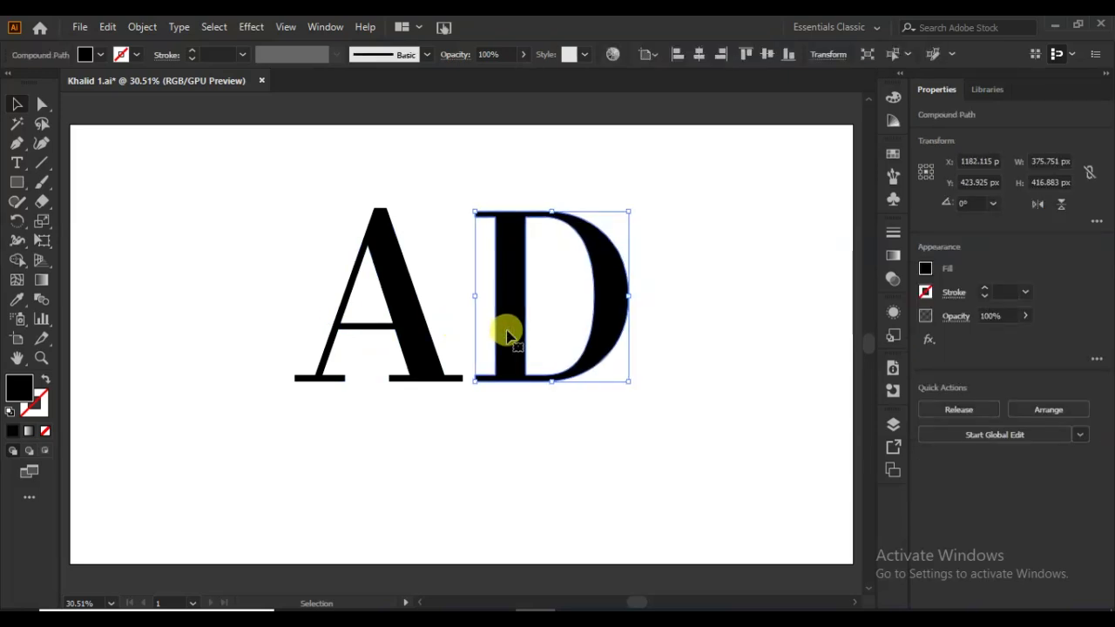
{"action": "key", "text": "Left"}
{"action": "key", "text": "Left"}
{"action": "key", "text": "Left"}
{"action": "key", "text": "Left"}
{"action": "key", "text": "Left"}
{"action": "key", "text": "Left"}
{"action": "key", "text": "Left"}
{"action": "key", "text": "Left"}
{"action": "key", "text": "Left"}
{"action": "key", "text": "Left"}
{"action": "key", "text": "Left"}
{"action": "key", "text": "Left"}
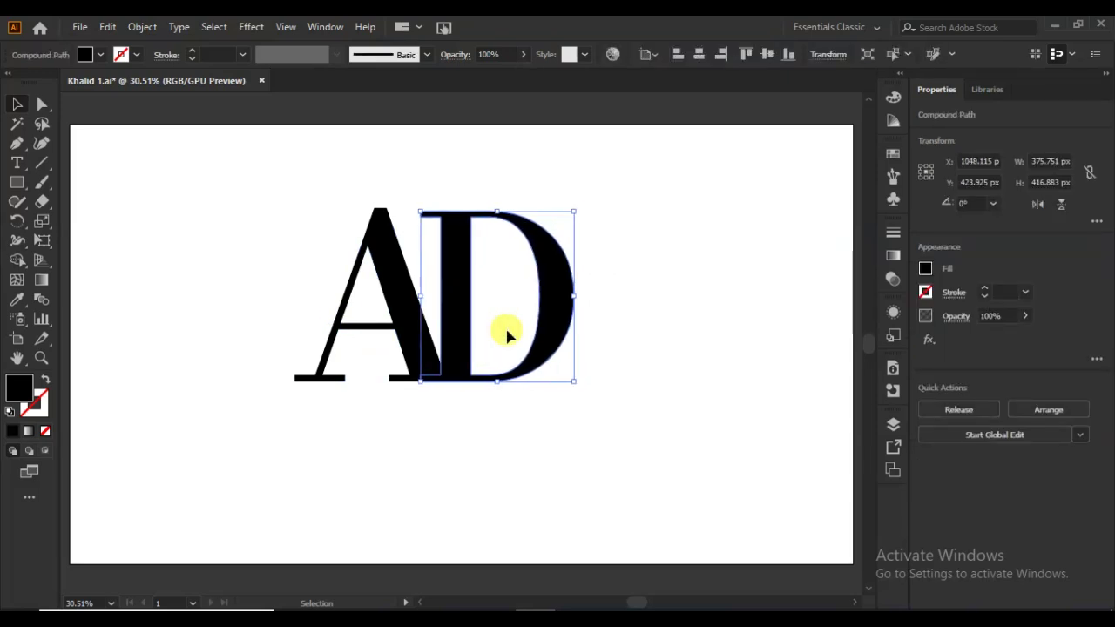
{"action": "key", "text": "Left"}
{"action": "key", "text": "Left"}
{"action": "key", "text": "Left"}
{"action": "key", "text": "Left"}
{"action": "key", "text": "Left"}
{"action": "key", "text": "Left"}
{"action": "key", "text": "Left"}
{"action": "key", "text": "Left"}
{"action": "key", "text": "Left"}
{"action": "key", "text": "Left"}
{"action": "key", "text": "Left"}
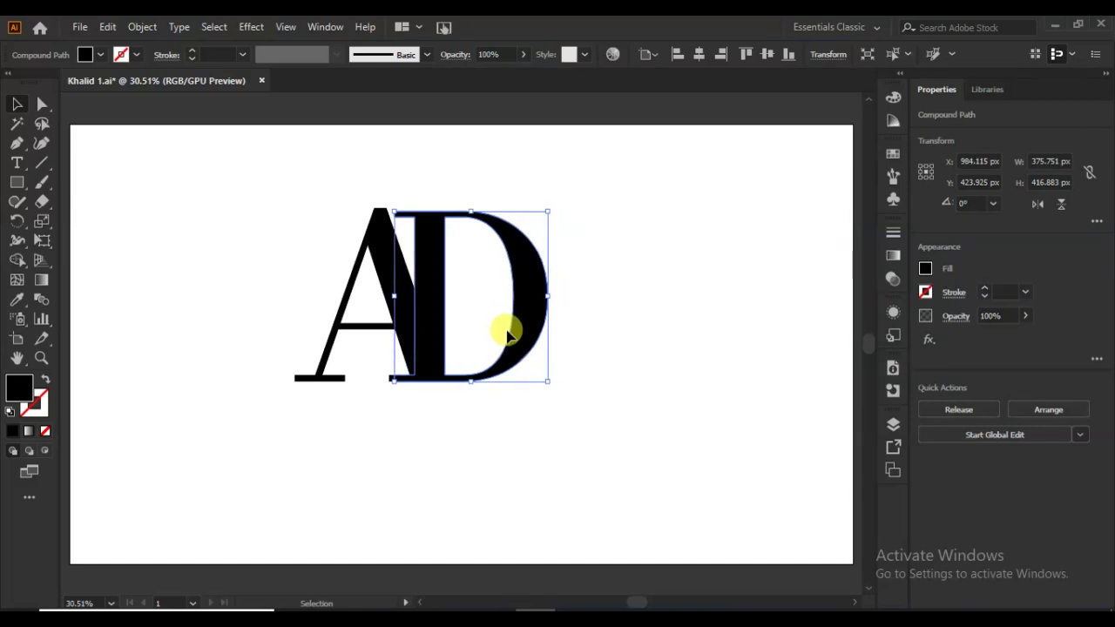
{"action": "left_click", "coordinate": [627, 313]}
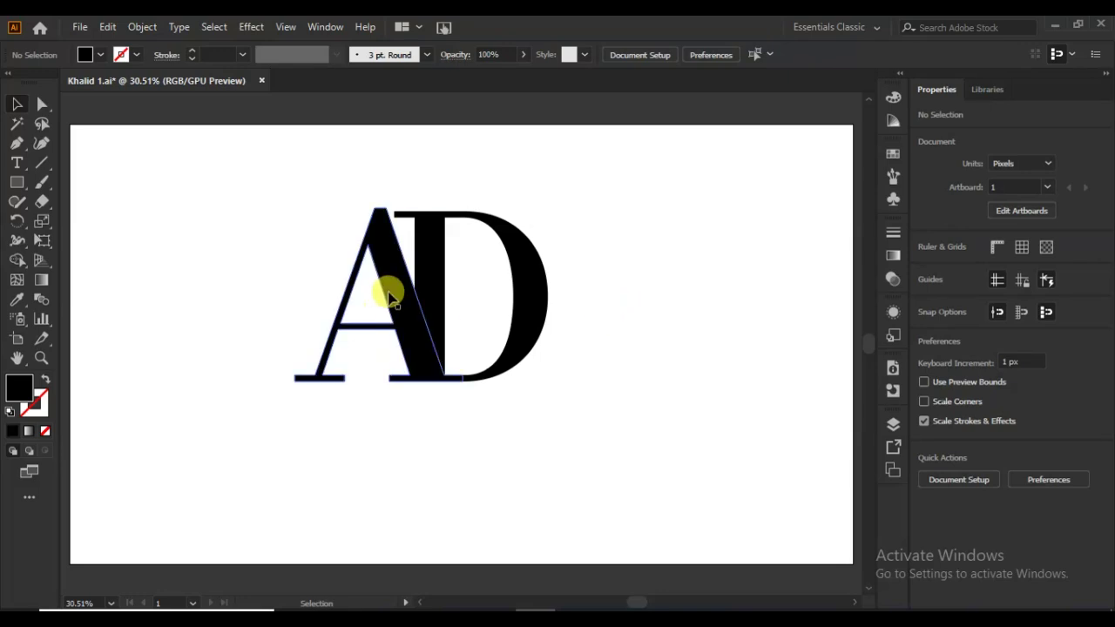
{"action": "left_click", "coordinate": [389, 296]}
{"action": "left_click", "coordinate": [142, 27]}
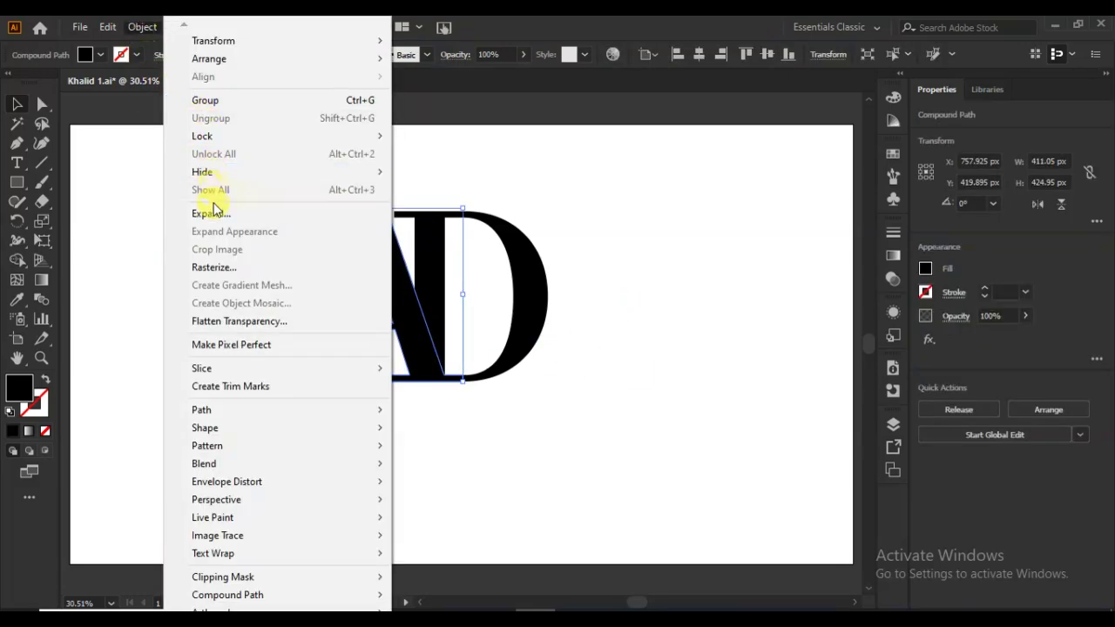
- Apply a 20 px Offset Path to the A, then add the D to the selection
{"action": "mouse_move", "coordinate": [201, 410]}
{"action": "left_click", "coordinate": [446, 469]}
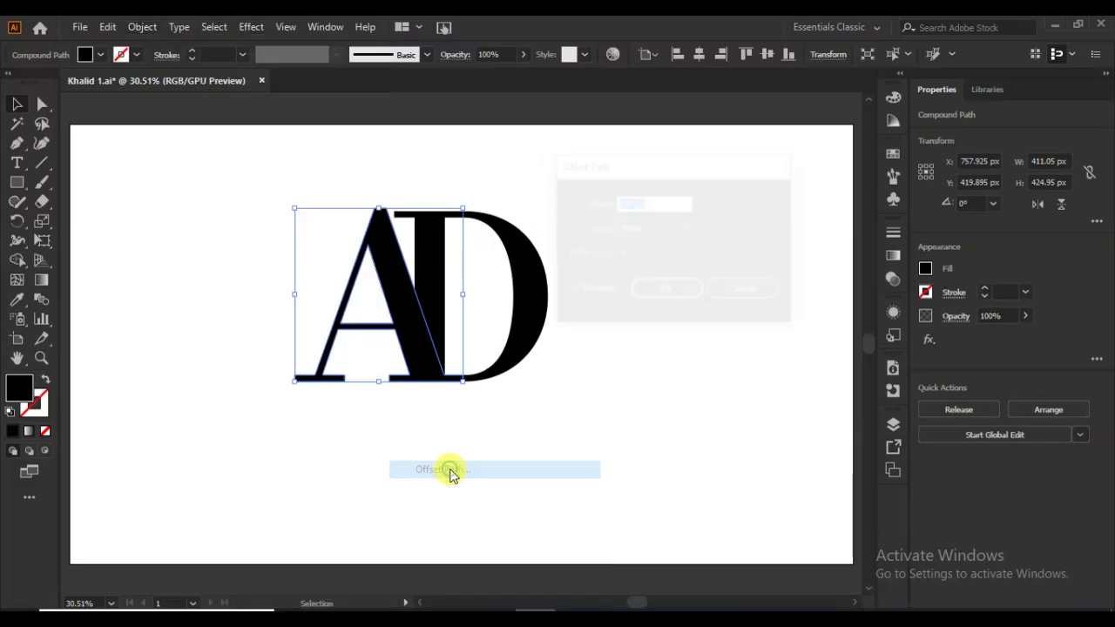
{"action": "left_click", "coordinate": [571, 293]}
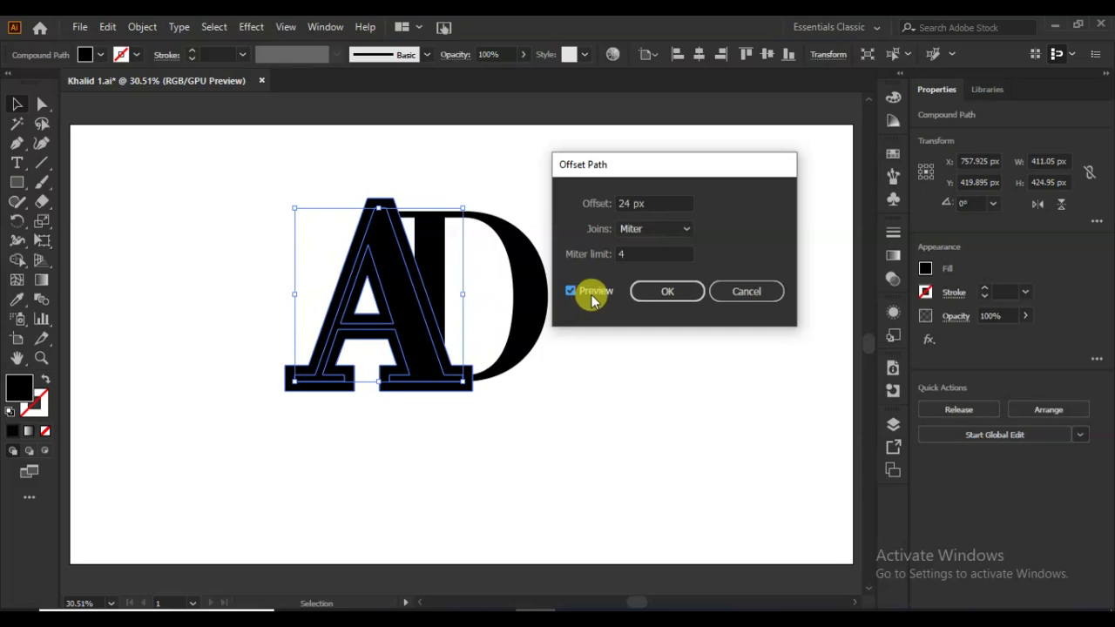
{"action": "left_click", "coordinate": [665, 202]}
{"action": "key", "text": "Down"}
{"action": "key", "text": "Down"}
{"action": "key", "text": "Down"}
{"action": "key", "text": "Down"}
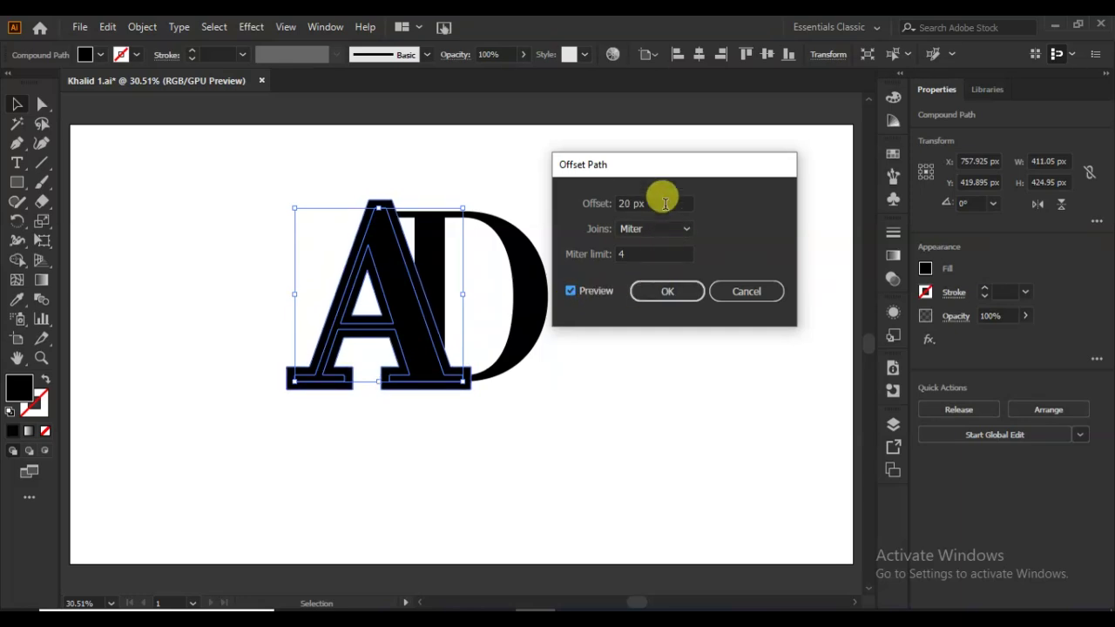
{"action": "left_click", "coordinate": [646, 291]}
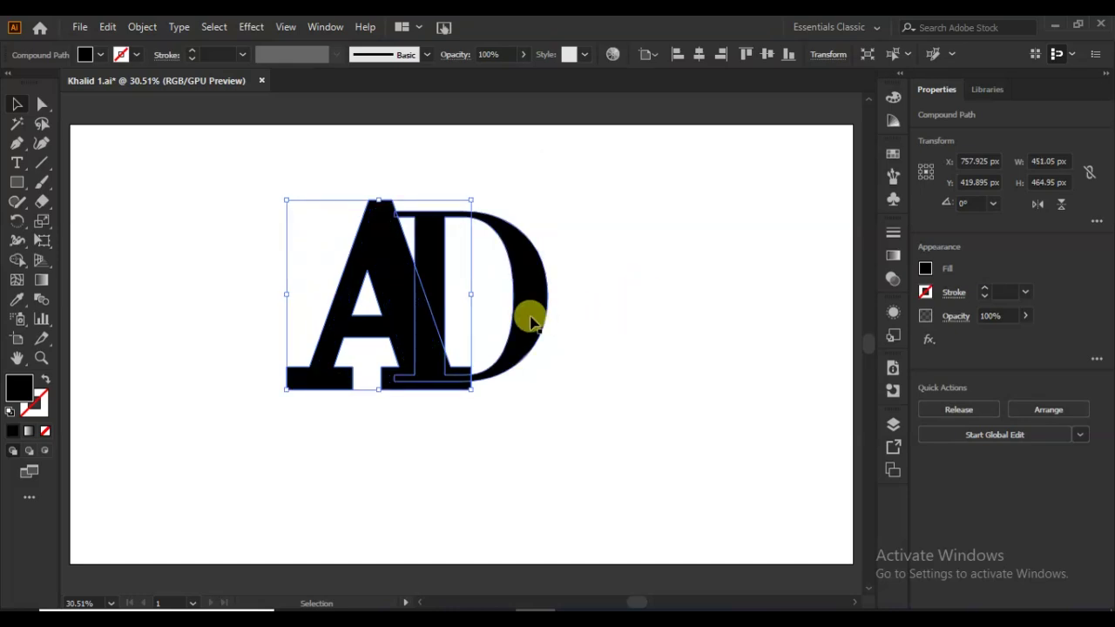
{"action": "left_click", "coordinate": [532, 320], "text": "shift"}
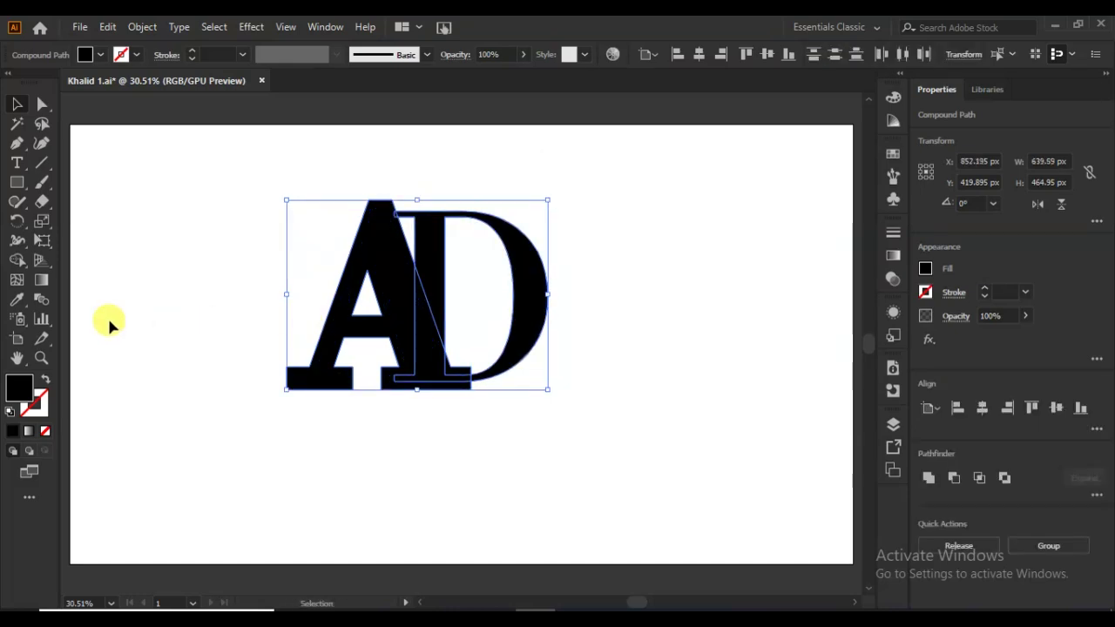
- Use Shape Builder to merge the A regions through the A–D overlap
{"action": "left_click", "coordinate": [14, 258]}
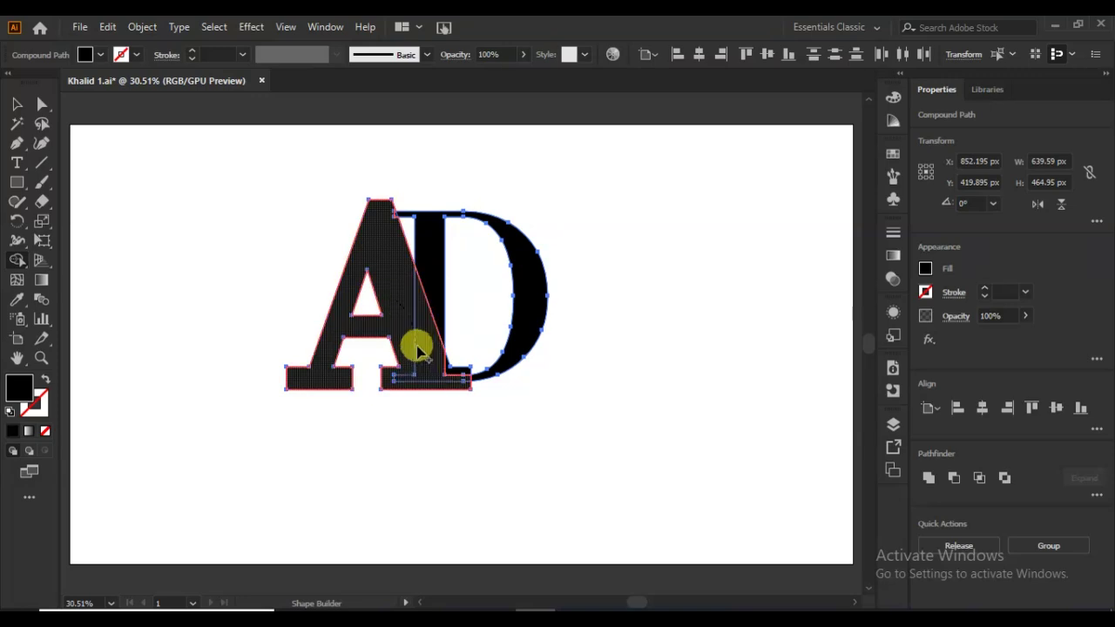
{"action": "left_click_drag", "start_coordinate": [452, 376], "coordinate": [398, 233]}
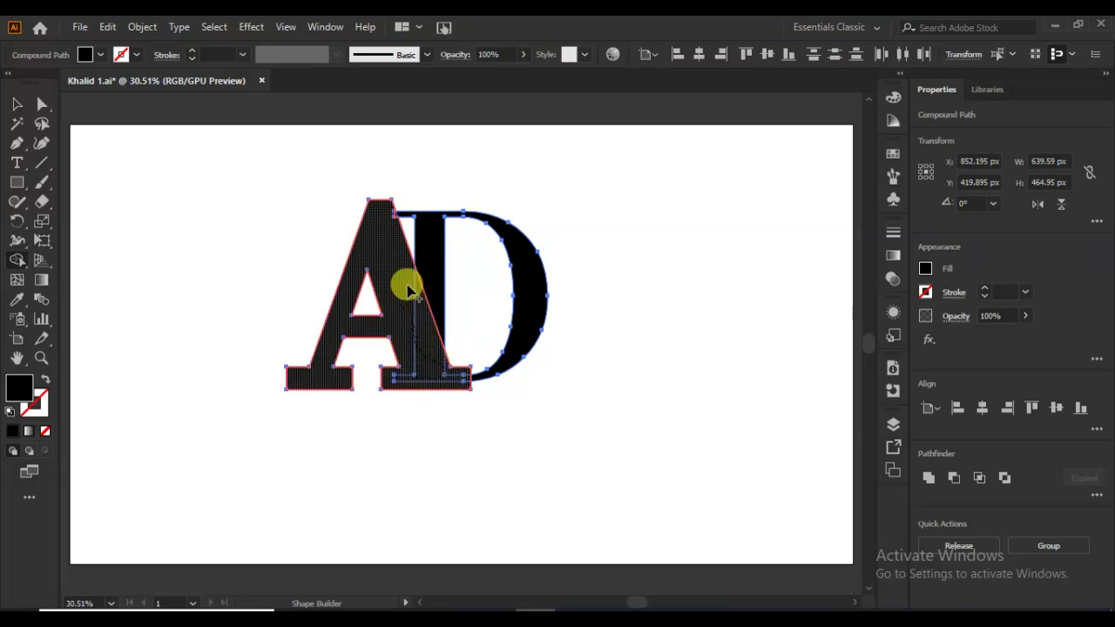
{"action": "mouse_move", "coordinate": [386, 232]}
{"action": "left_mouse_down"}
{"action": "mouse_move", "coordinate": [416, 428]}
{"action": "mouse_move", "coordinate": [418, 393]}
{"action": "left_mouse_up"}
{"action": "left_click", "coordinate": [18, 104]}
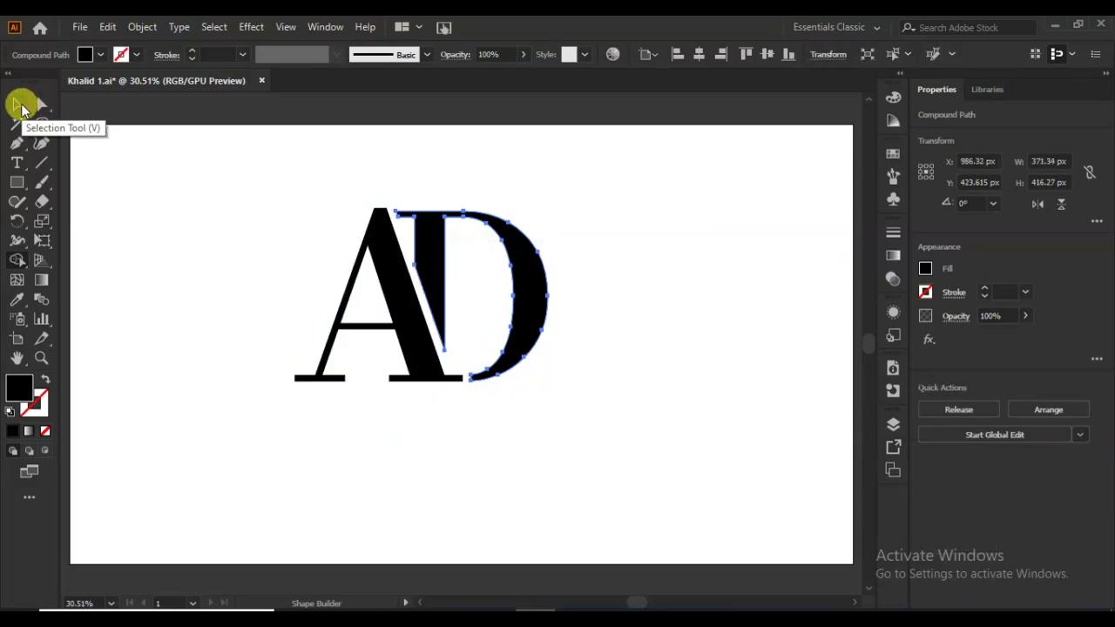
{"action": "left_click", "coordinate": [227, 317]}
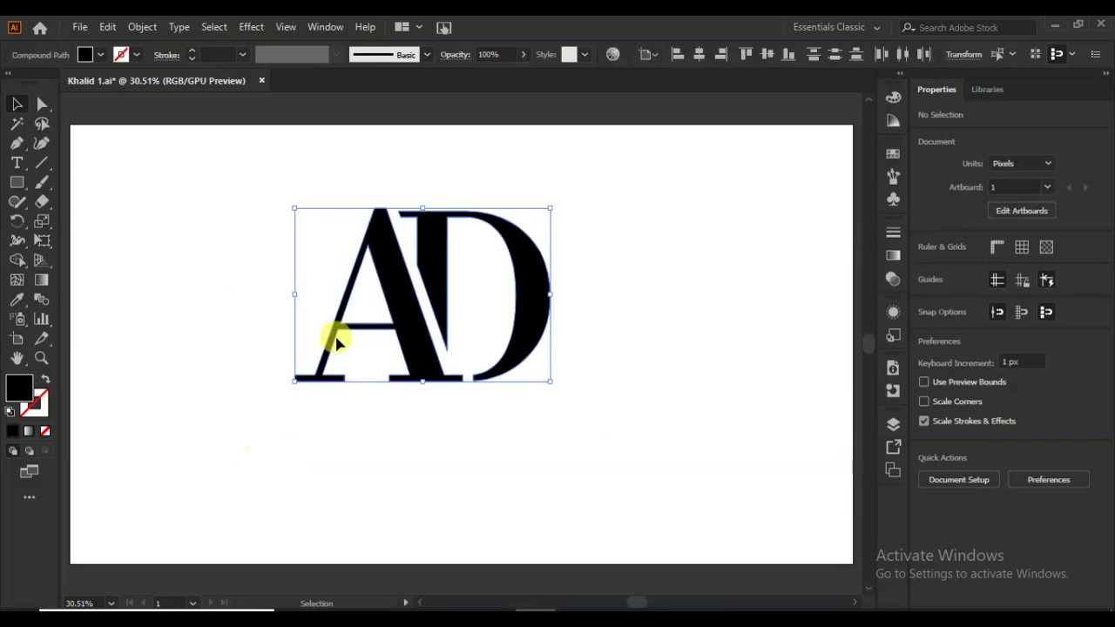
- Move the AD monogram up on the page and group its pieces
{"action": "left_click_drag", "start_coordinate": [336, 336], "coordinate": [410, 258]}
{"action": "right_click", "coordinate": [413, 266]}
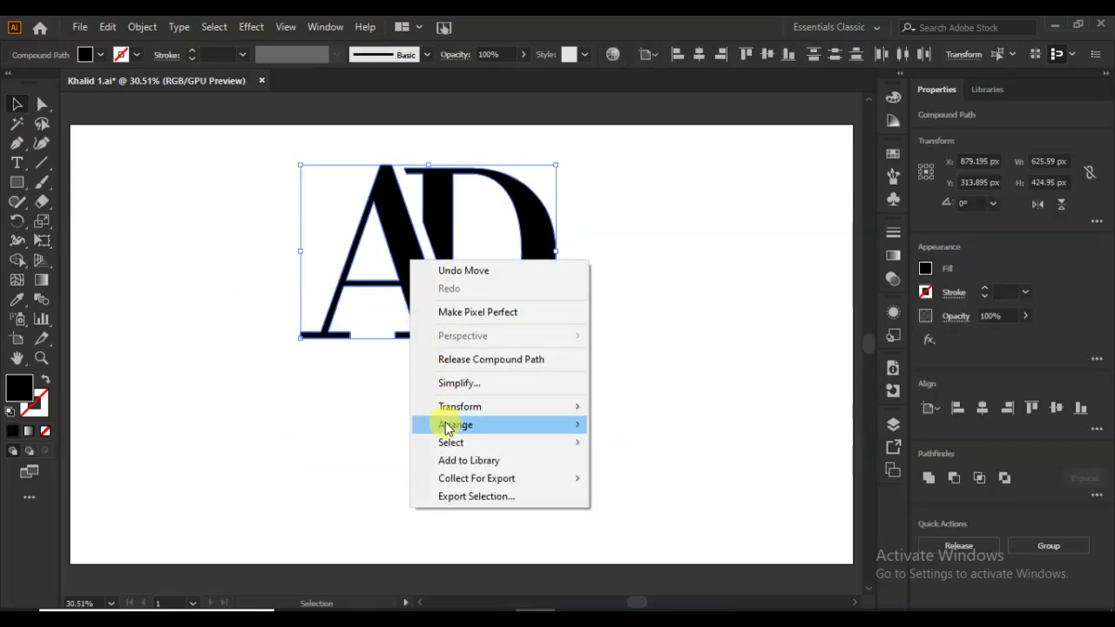
{"action": "mouse_move", "coordinate": [505, 407]}
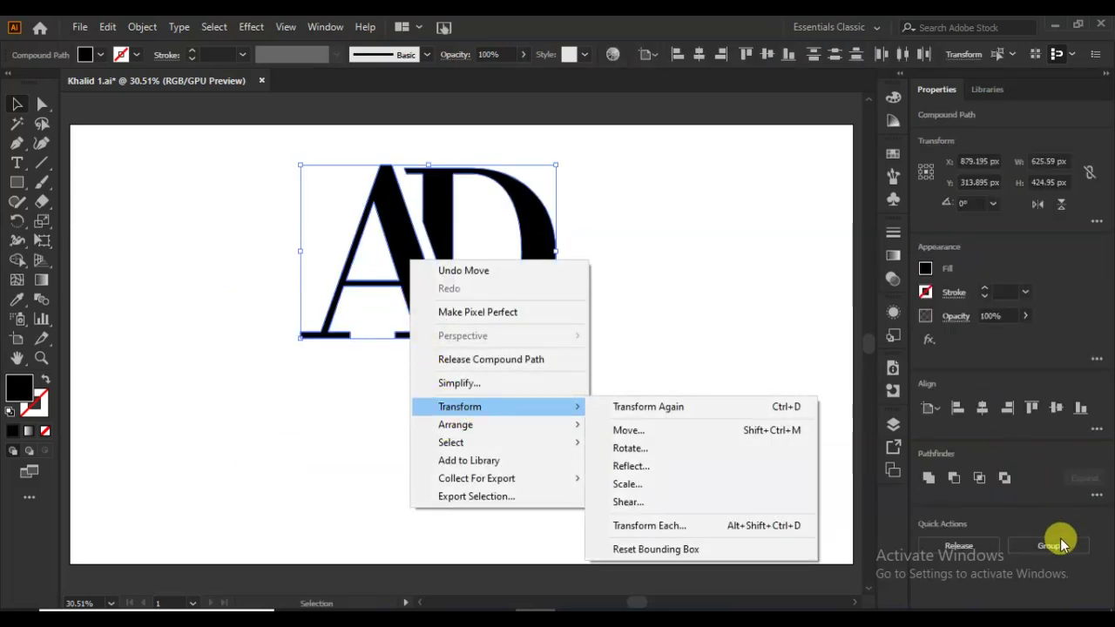
{"action": "left_click", "coordinate": [1048, 545]}
{"action": "left_click", "coordinate": [675, 429]}
{"action": "left_click", "coordinate": [16, 163]}
- Add a 'LOGO NAME' text line below the monogram and draw a 1064 × 156 px rectangle over it
{"action": "left_click", "coordinate": [300, 370]}
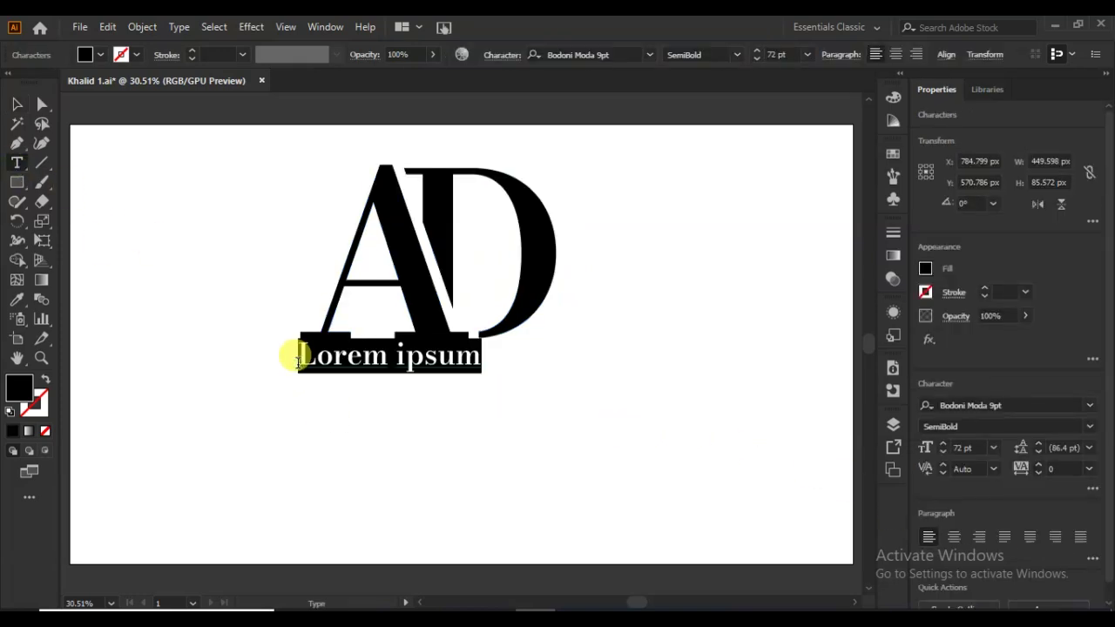
{"action": "left_click", "coordinate": [17, 103]}
{"action": "mouse_move", "coordinate": [338, 367]}
{"action": "left_mouse_down"}
{"action": "mouse_move", "coordinate": [339, 403]}
{"action": "mouse_move", "coordinate": [348, 383]}
{"action": "mouse_move", "coordinate": [507, 398]}
{"action": "left_mouse_up"}
{"action": "left_click", "coordinate": [17, 163]}
{"action": "type", "text": "LOGO NAME"}
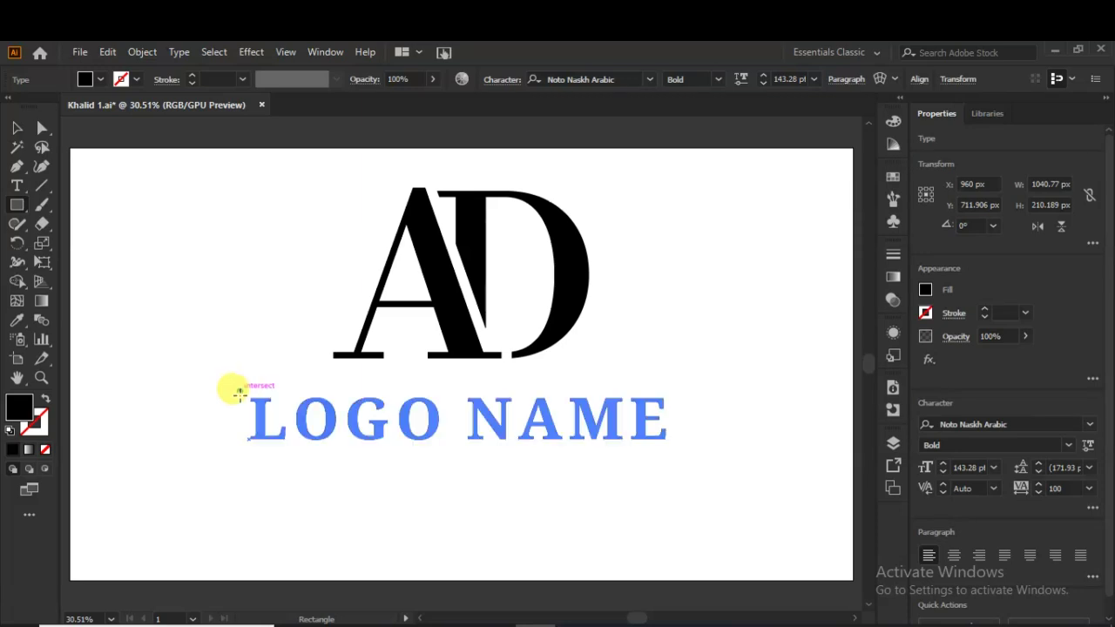
{"action": "mouse_move", "coordinate": [240, 393]}
{"action": "left_mouse_down"}
{"action": "mouse_move", "coordinate": [667, 435]}
{"action": "mouse_move", "coordinate": [673, 452]}
{"action": "left_mouse_up"}
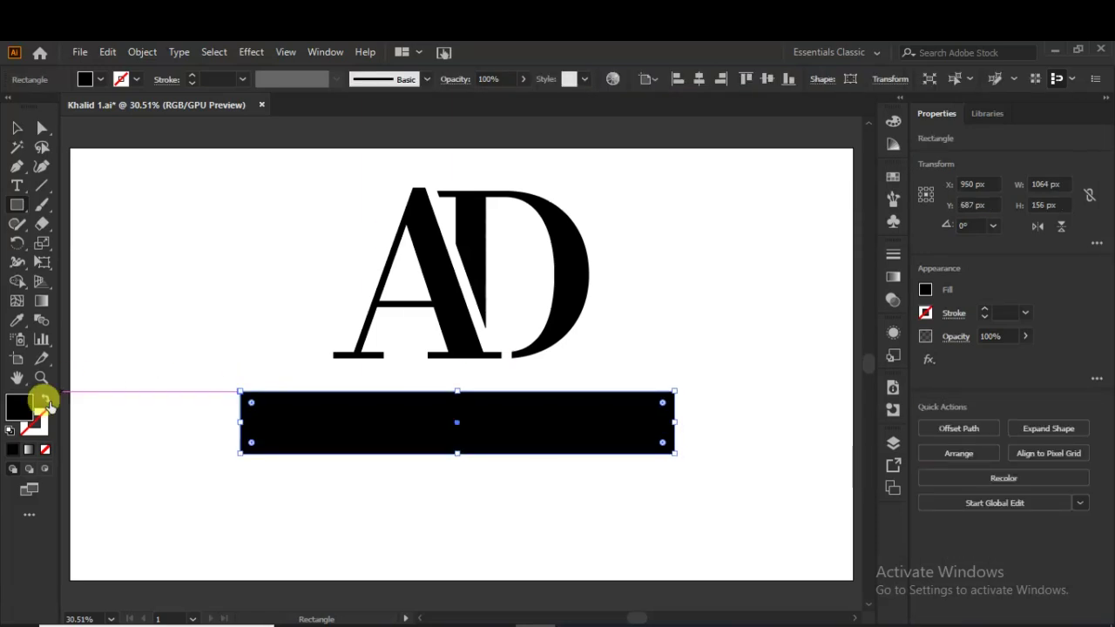
- Make the rectangle an unfilled 1 pt outline and centre it horizontally with LOGO NAME
{"action": "left_click", "coordinate": [46, 399]}
{"action": "key", "text": "Up"}
{"action": "key", "text": "Up"}
{"action": "key", "text": "Up"}
{"action": "key", "text": "Up"}
{"action": "key", "text": "Up"}
{"action": "key", "text": "Up"}
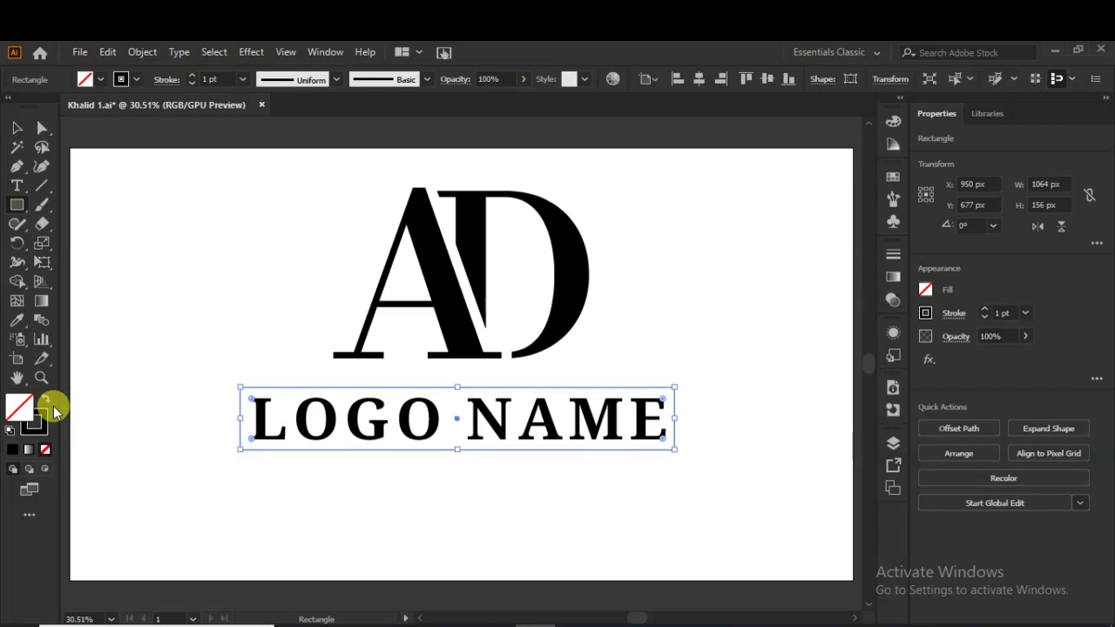
{"action": "left_click", "coordinate": [16, 128]}
{"action": "left_click", "coordinate": [241, 483]}
{"action": "left_click_drag", "start_coordinate": [719, 390], "coordinate": [234, 500]}
{"action": "left_click", "coordinate": [982, 429]}
{"action": "left_click", "coordinate": [757, 481]}
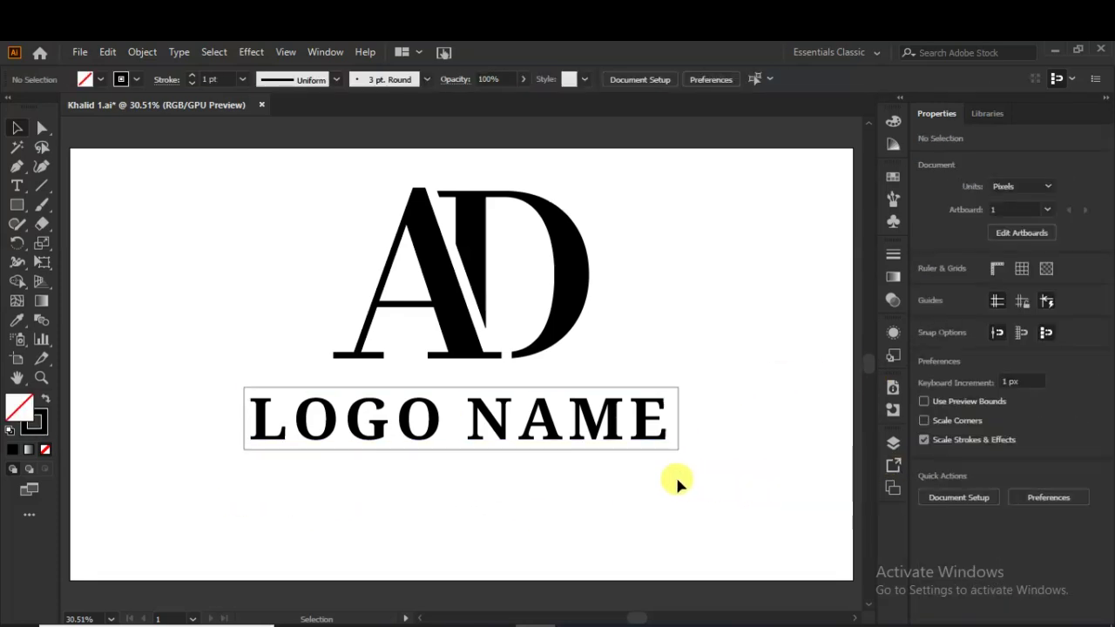
{"action": "left_click", "coordinate": [503, 448]}
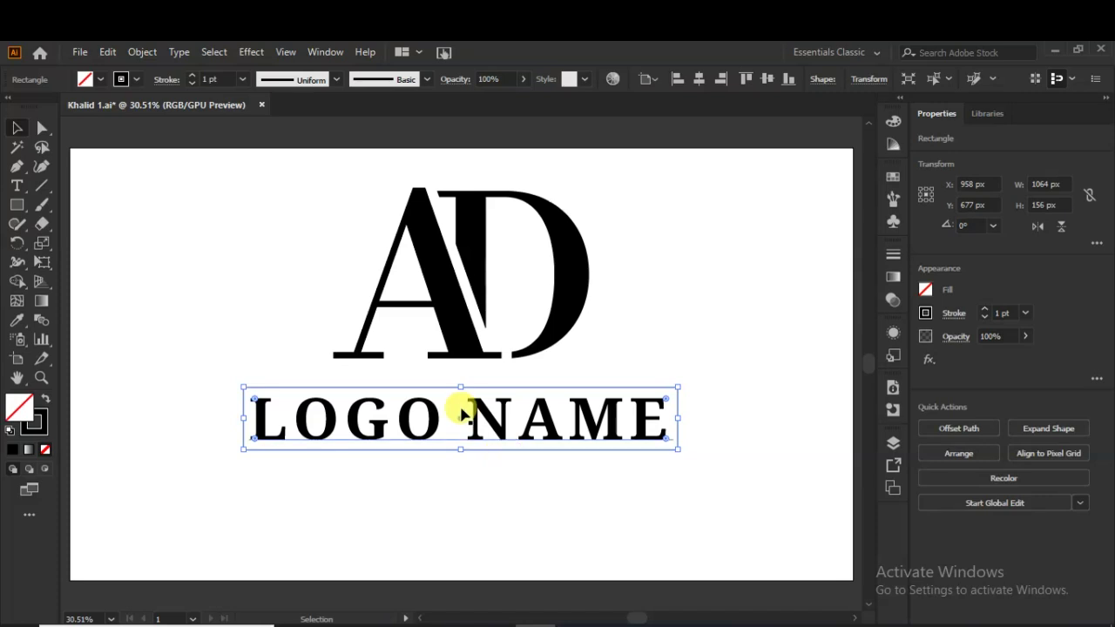
- Set the LOGO NAME frame's stroke weight to 8 pt
{"action": "left_click", "coordinate": [462, 500]}
{"action": "left_click", "coordinate": [428, 449]}
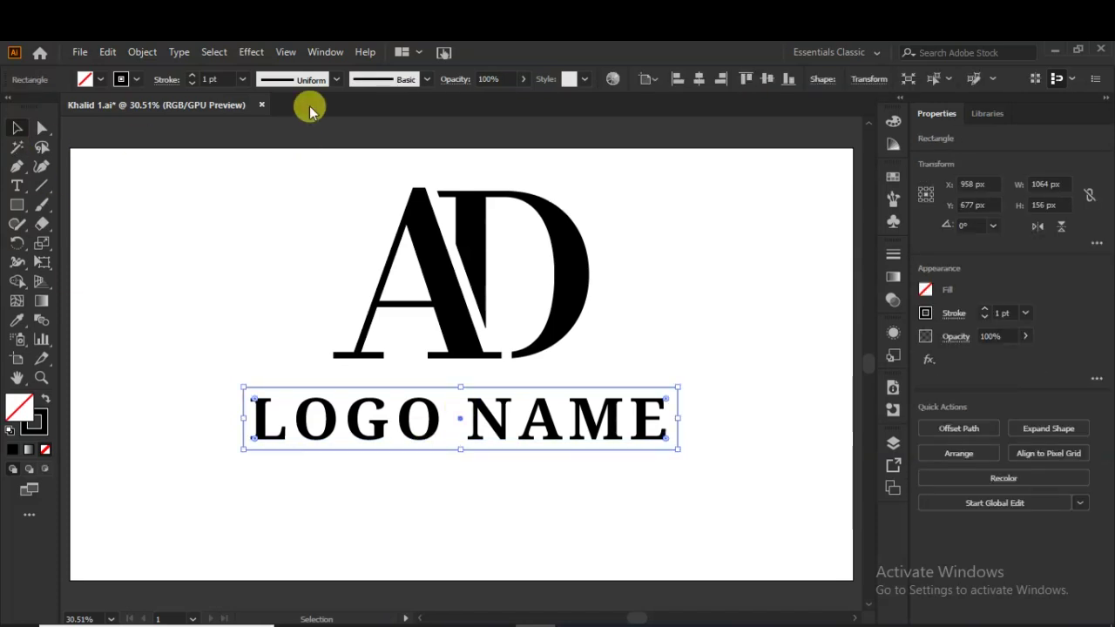
{"action": "left_click", "coordinate": [193, 77]}
{"action": "left_click", "coordinate": [192, 77]}
{"action": "left_click", "coordinate": [192, 77]}
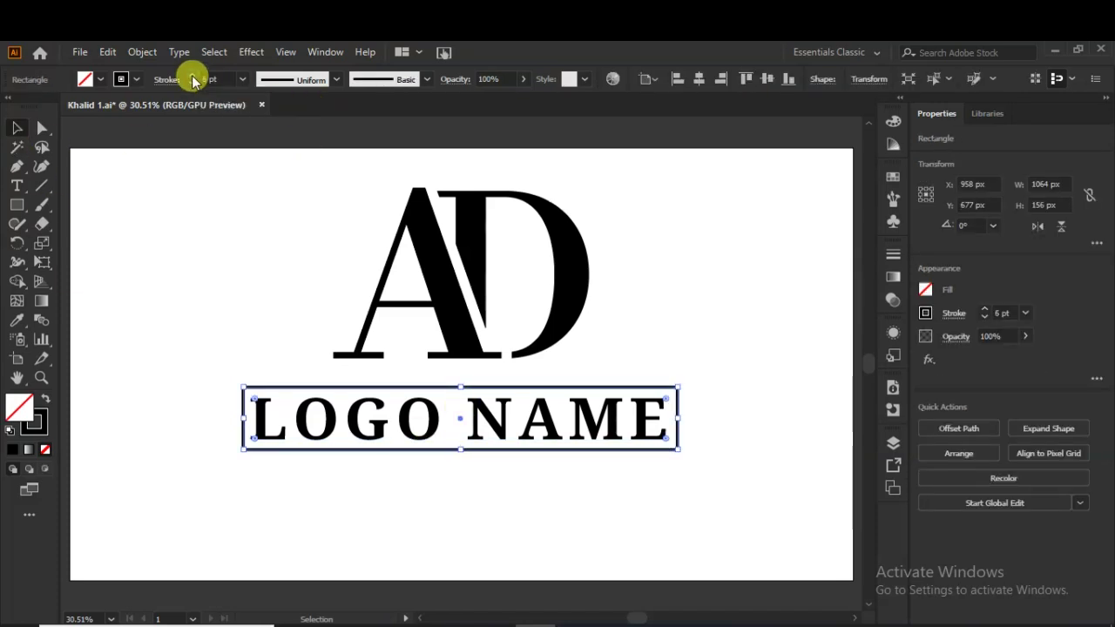
{"action": "left_click", "coordinate": [192, 77]}
{"action": "left_click", "coordinate": [192, 83]}
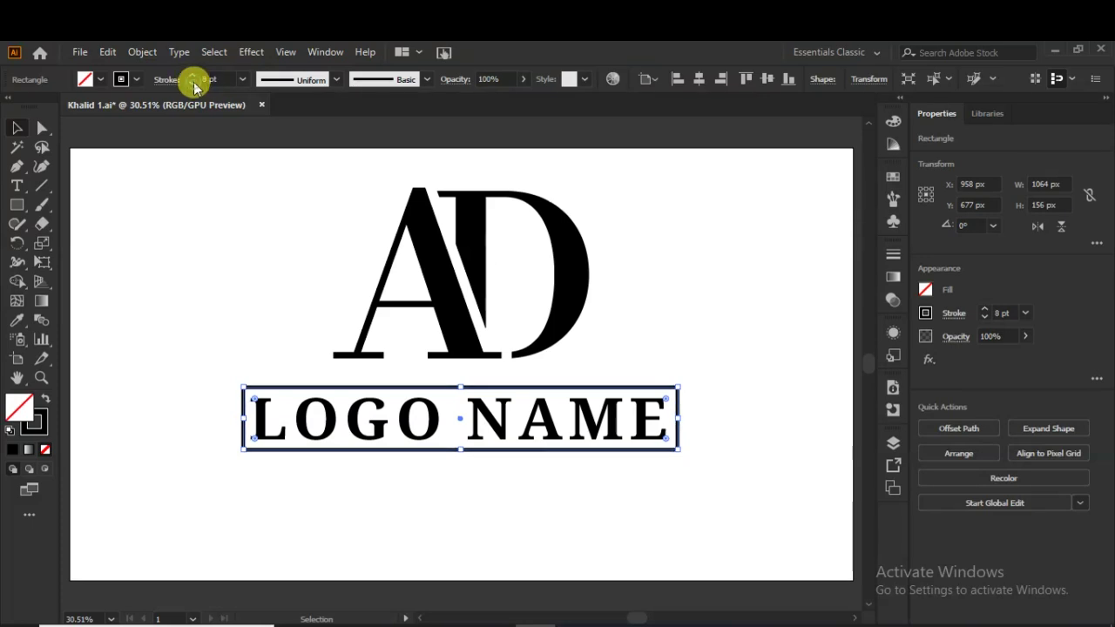
- Draw a 532 × 156 px rectangle covering the word NAME
{"action": "left_click", "coordinate": [211, 231]}
{"action": "left_click", "coordinate": [18, 203]}
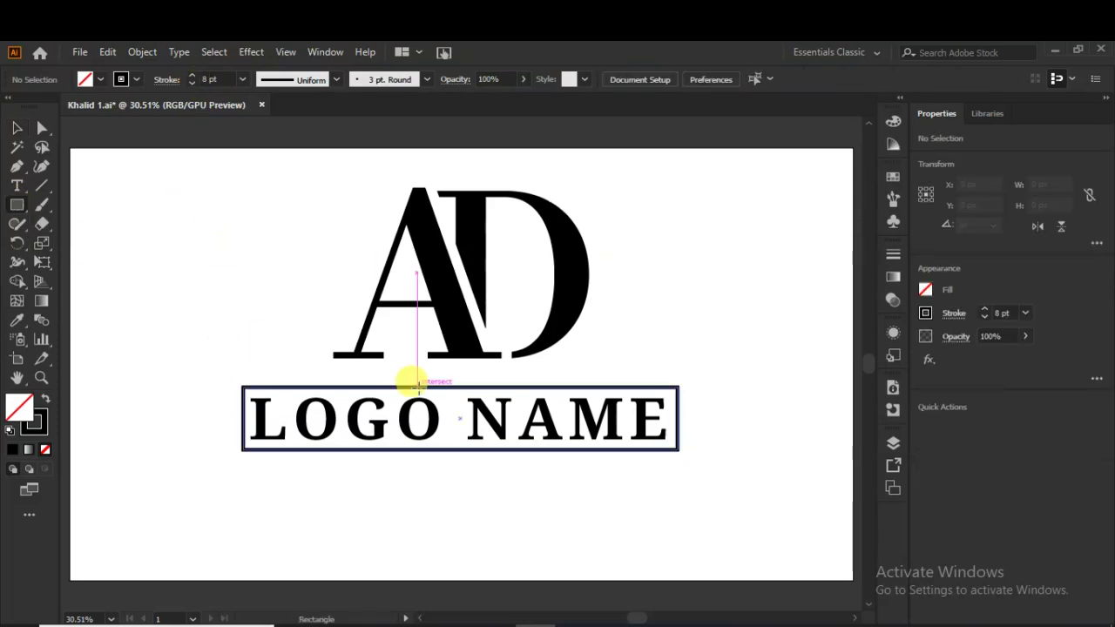
{"action": "left_click_drag", "start_coordinate": [457, 386], "coordinate": [679, 449]}
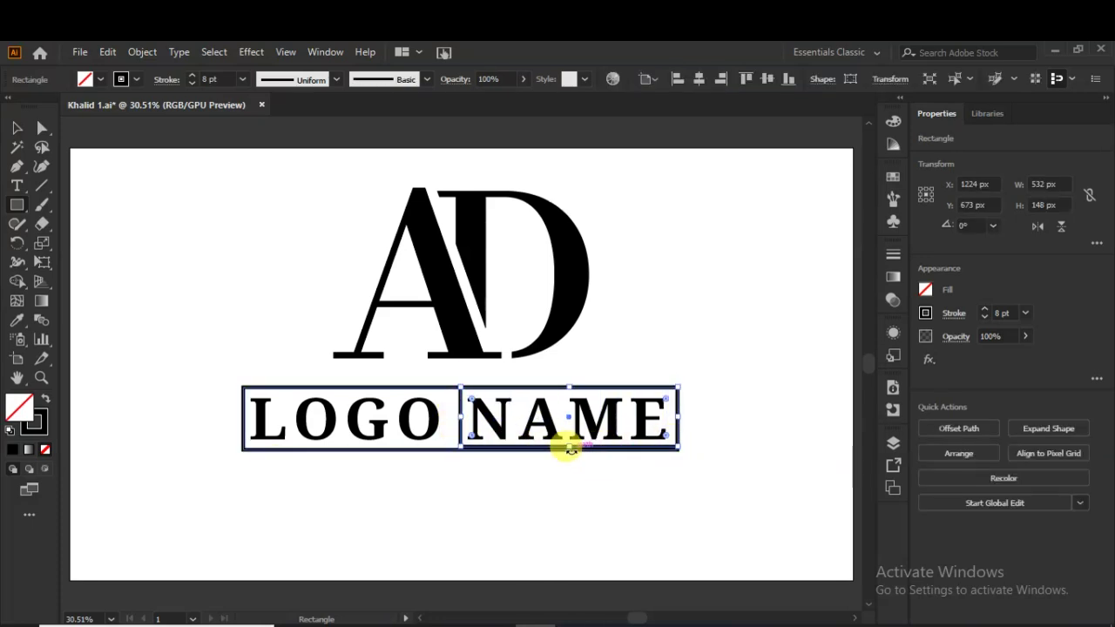
{"action": "left_click_drag", "start_coordinate": [567, 443], "coordinate": [568, 450]}
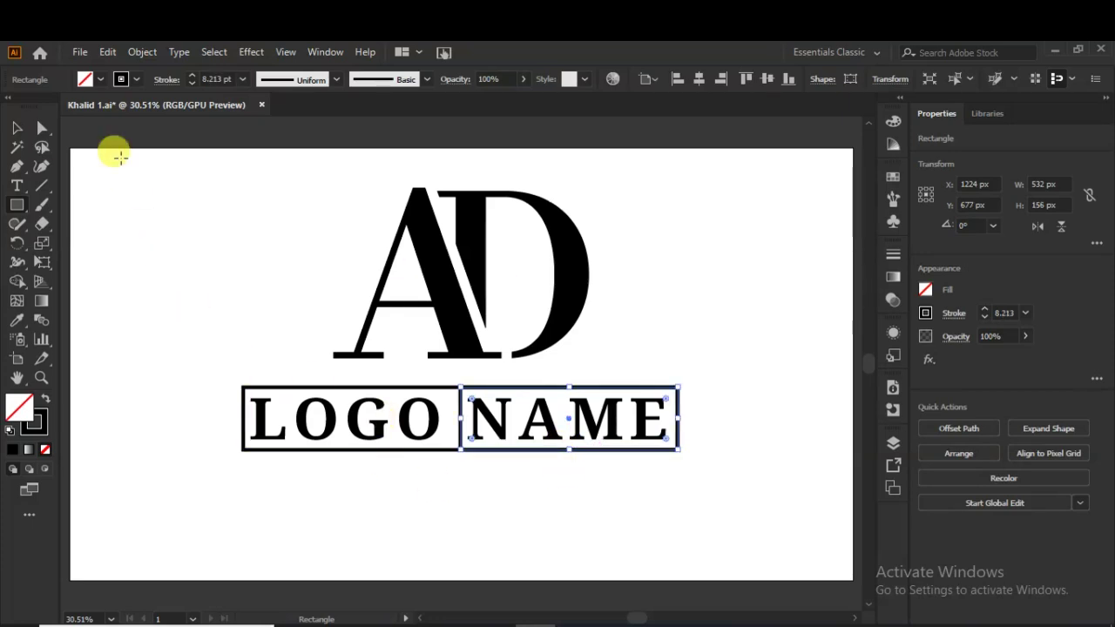
- Give the NAME box a solid RGB Red fill with no stroke
{"action": "left_click", "coordinate": [45, 398]}
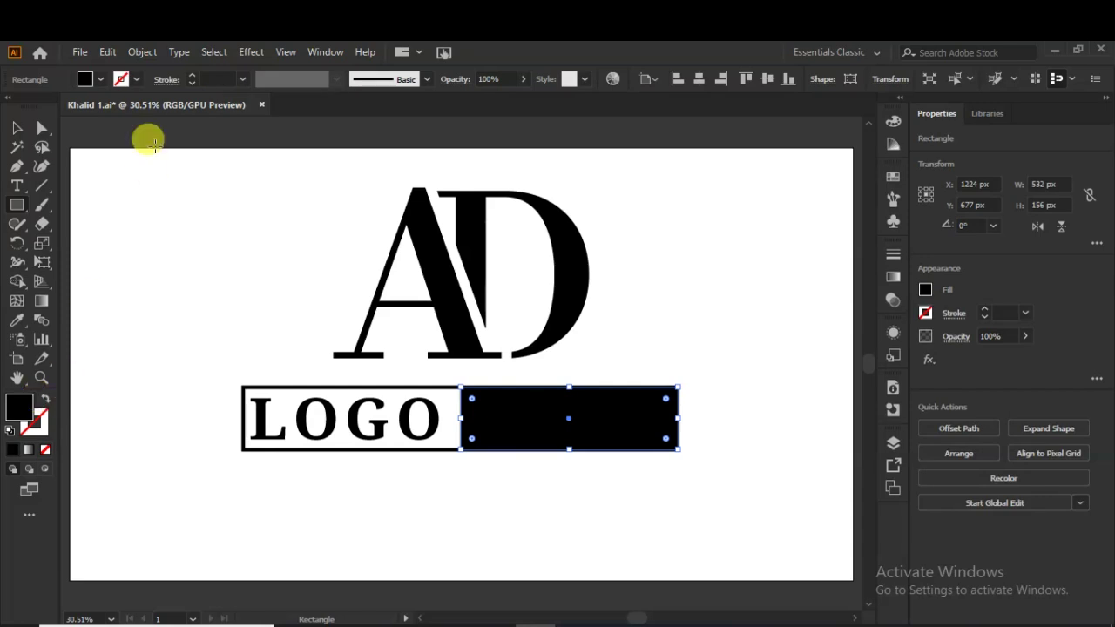
{"action": "left_click", "coordinate": [101, 79]}
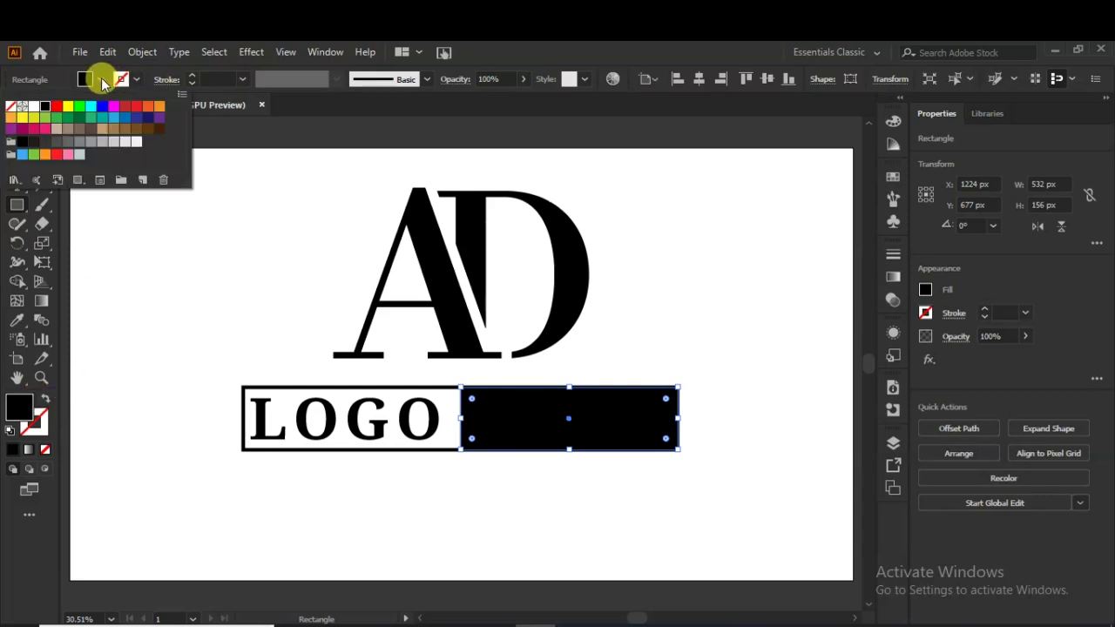
{"action": "left_click", "coordinate": [55, 108]}
{"action": "left_click", "coordinate": [248, 340]}
{"action": "left_click", "coordinate": [598, 371]}
- Select the LOGO NAME outline frame
{"action": "left_click", "coordinate": [16, 128]}
{"action": "left_click", "coordinate": [277, 394], "text": "shift"}
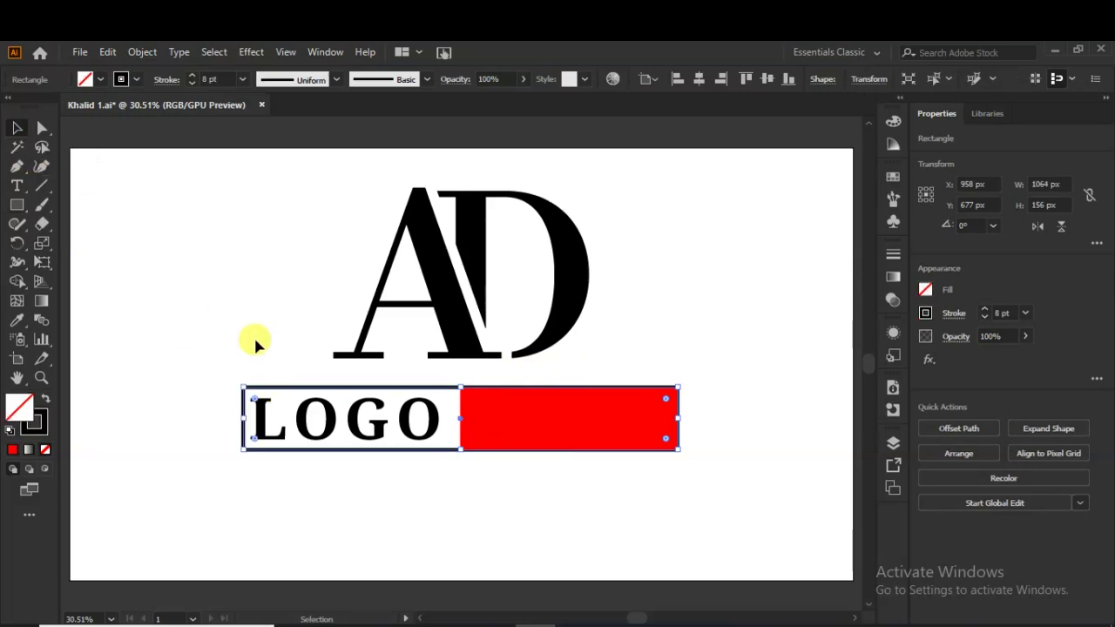
{"action": "left_click", "coordinate": [142, 53]}
- Expand the frame and unite it with the red NAME box using Pathfinder
{"action": "left_click", "coordinate": [210, 236]}
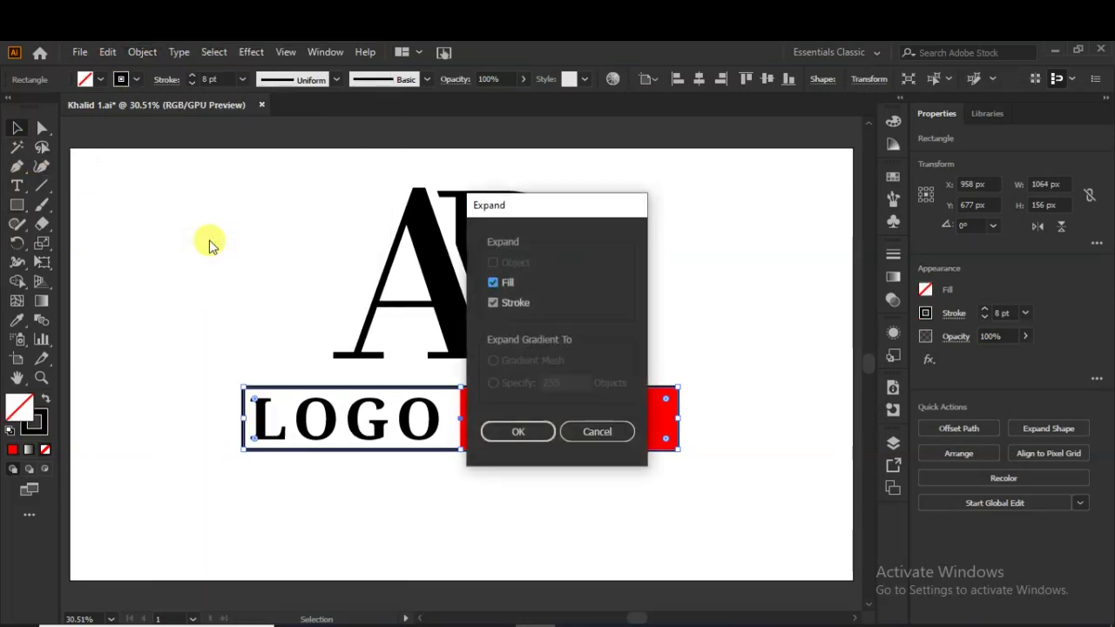
{"action": "left_click", "coordinate": [505, 436]}
{"action": "left_click", "coordinate": [112, 329]}
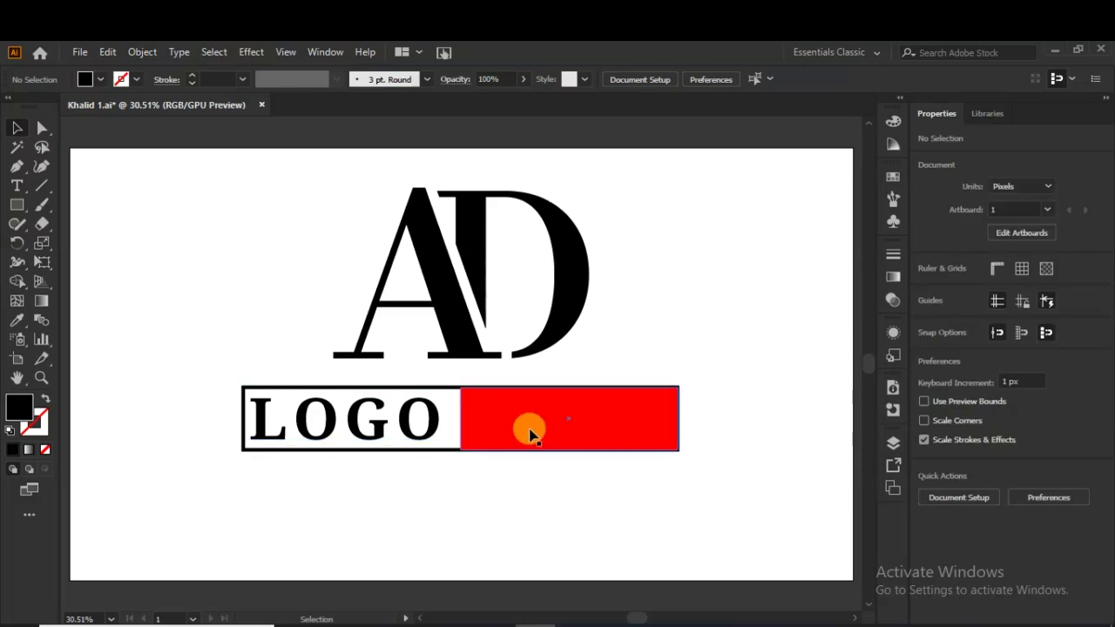
{"action": "left_click", "coordinate": [530, 427]}
{"action": "left_click", "coordinate": [491, 425]}
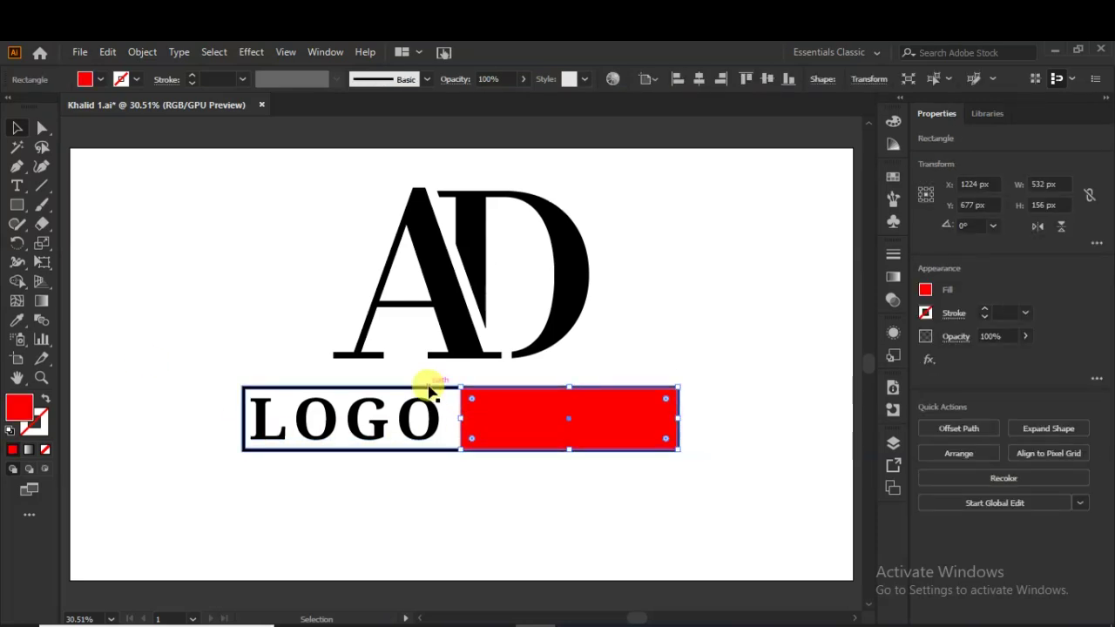
{"action": "left_click", "coordinate": [432, 392], "text": "shift"}
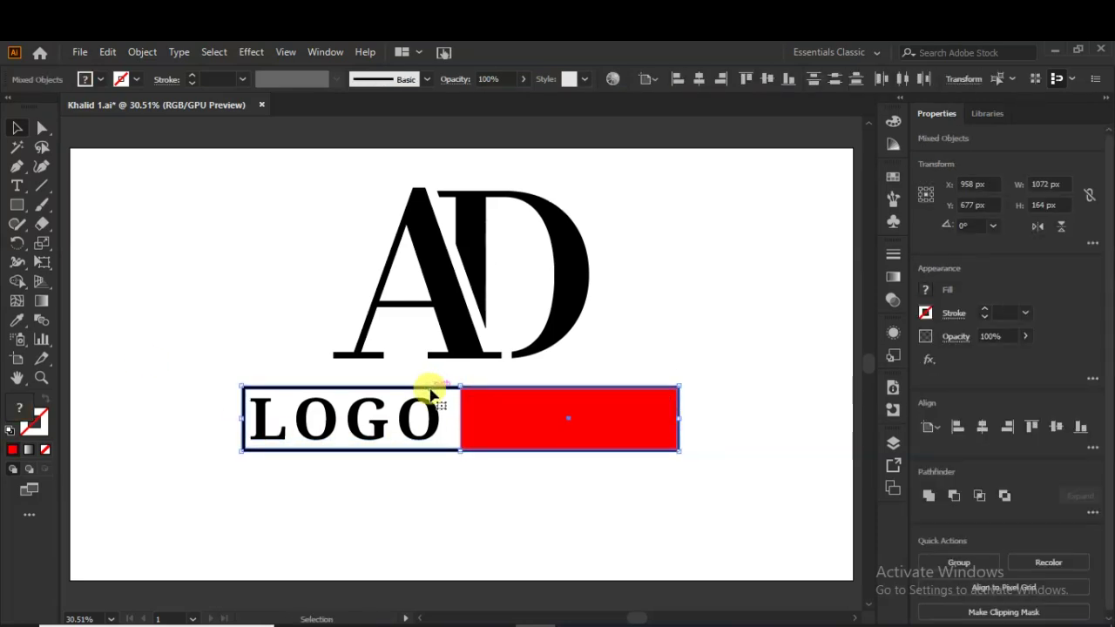
{"action": "left_click", "coordinate": [929, 501]}
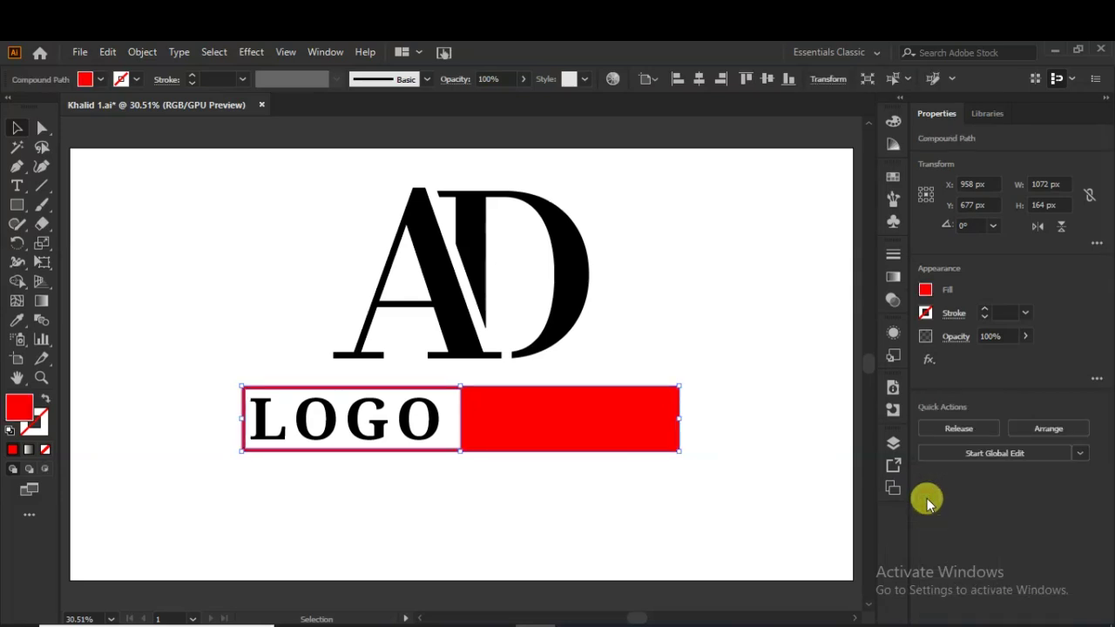
- Send the merged red shape to the back and convert LOGO NAME to outlines
{"action": "left_click", "coordinate": [762, 468]}
{"action": "left_click", "coordinate": [655, 432]}
{"action": "right_click", "coordinate": [655, 432]}
{"action": "mouse_move", "coordinate": [722, 401]}
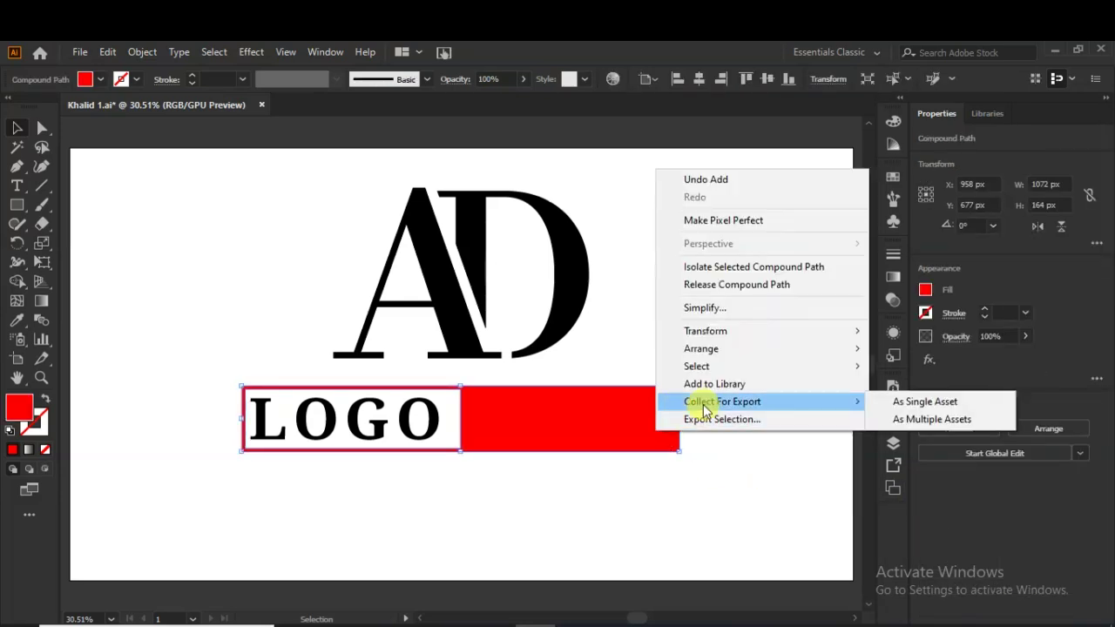
{"action": "left_click", "coordinate": [925, 403]}
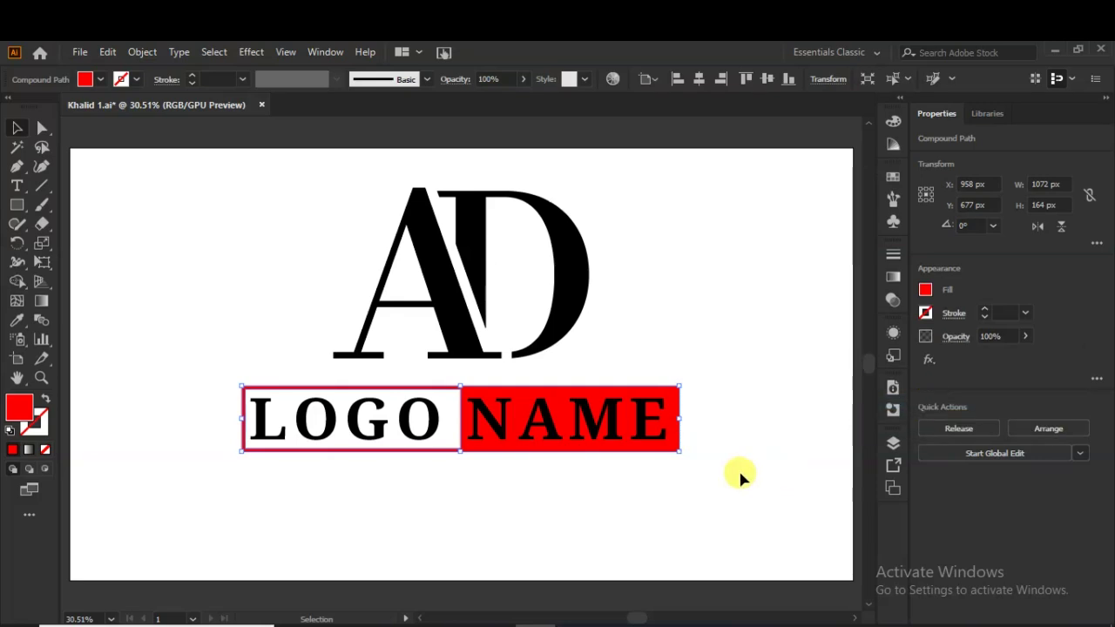
{"action": "left_click", "coordinate": [740, 475]}
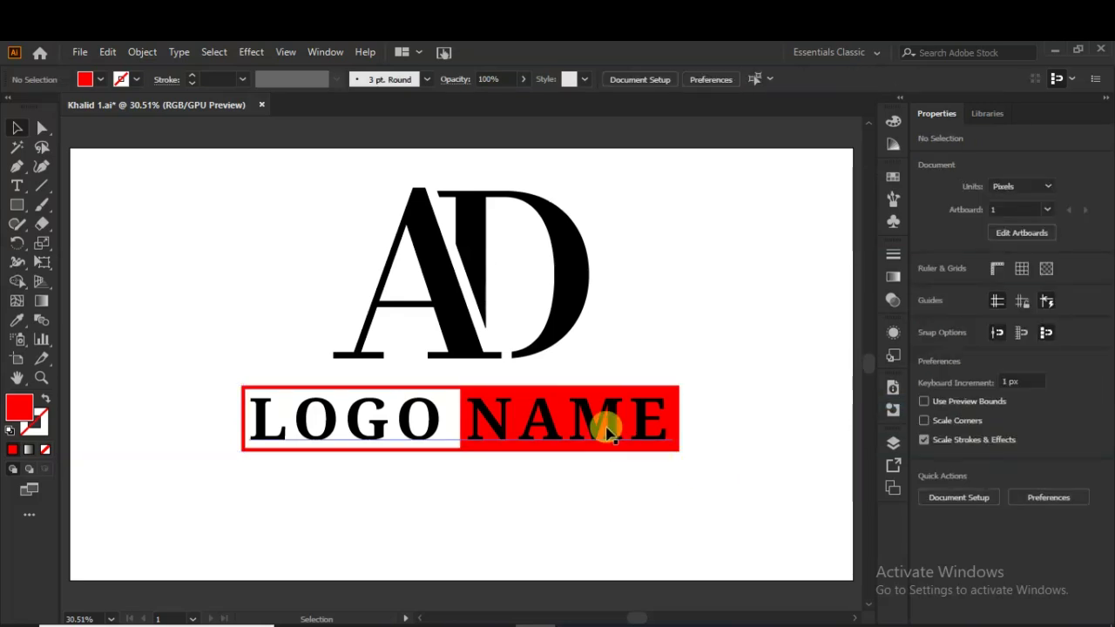
{"action": "right_click", "coordinate": [615, 438]}
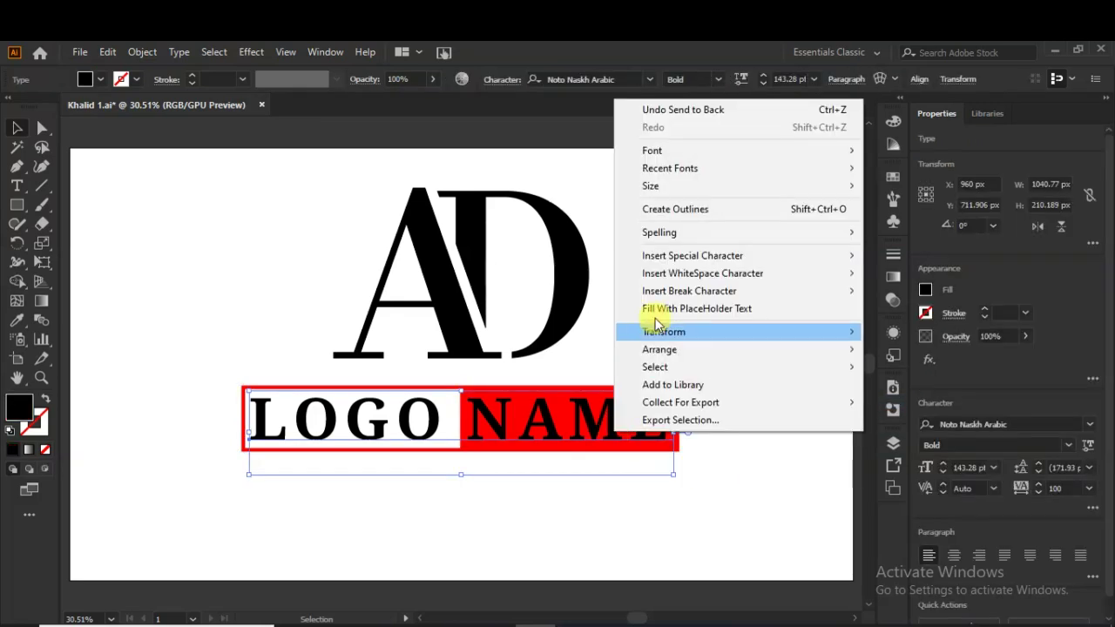
{"action": "left_click", "coordinate": [671, 218]}
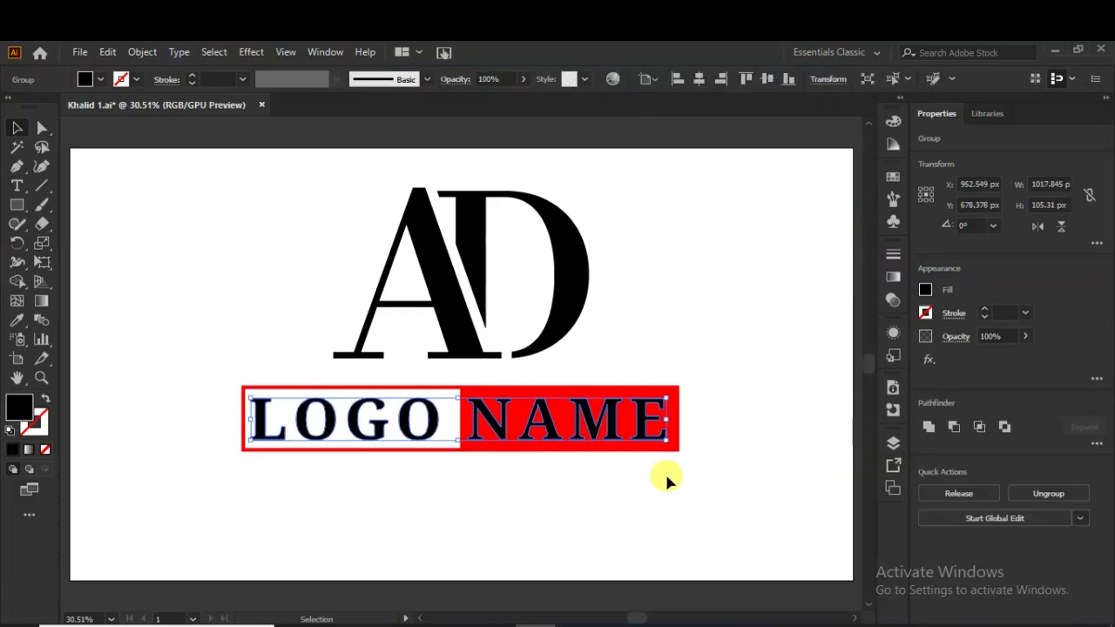
- Ungroup the banner and unite the NAME letters into a single shape
{"action": "right_click", "coordinate": [438, 427]}
{"action": "left_click", "coordinate": [485, 279]}
{"action": "left_click", "coordinate": [480, 455]}
{"action": "left_click", "coordinate": [479, 425]}
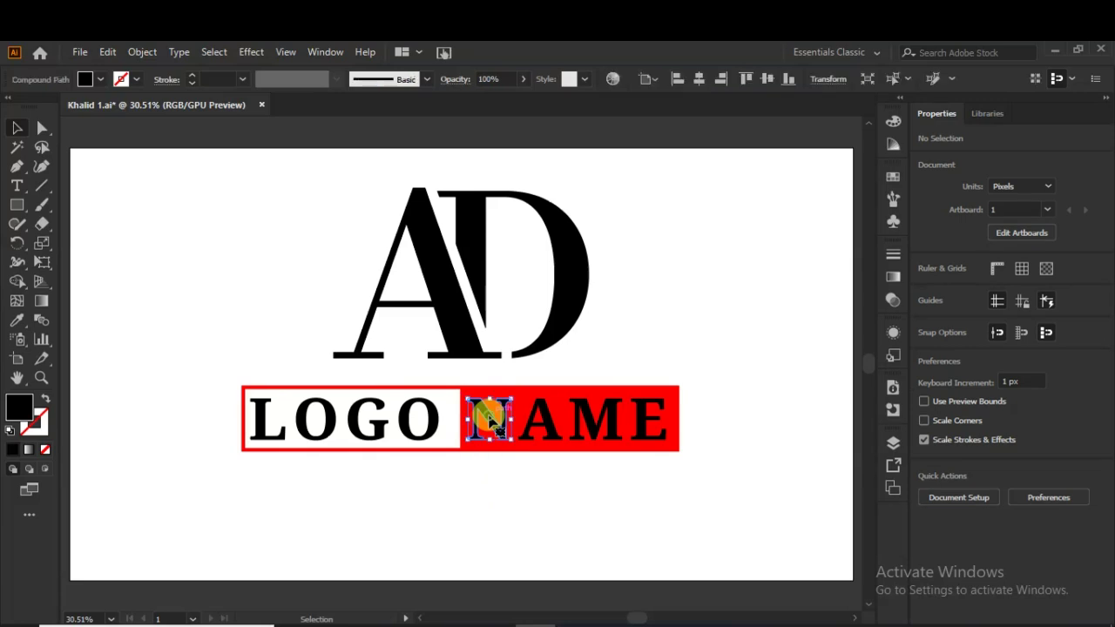
{"action": "left_click", "coordinate": [553, 431], "text": "shift"}
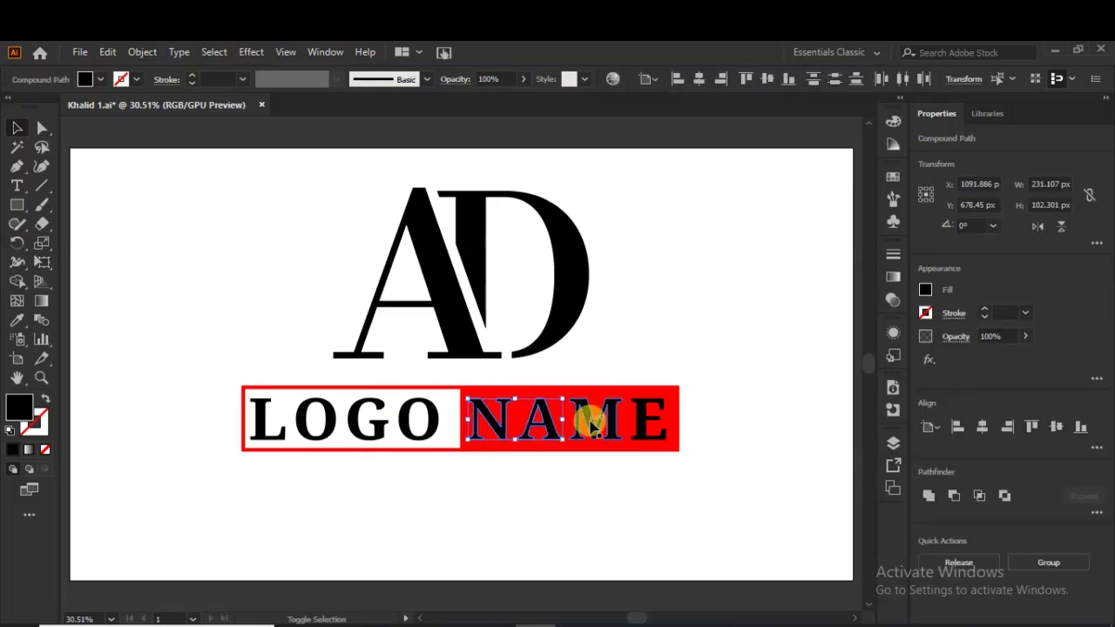
{"action": "left_click", "coordinate": [597, 431], "text": "shift"}
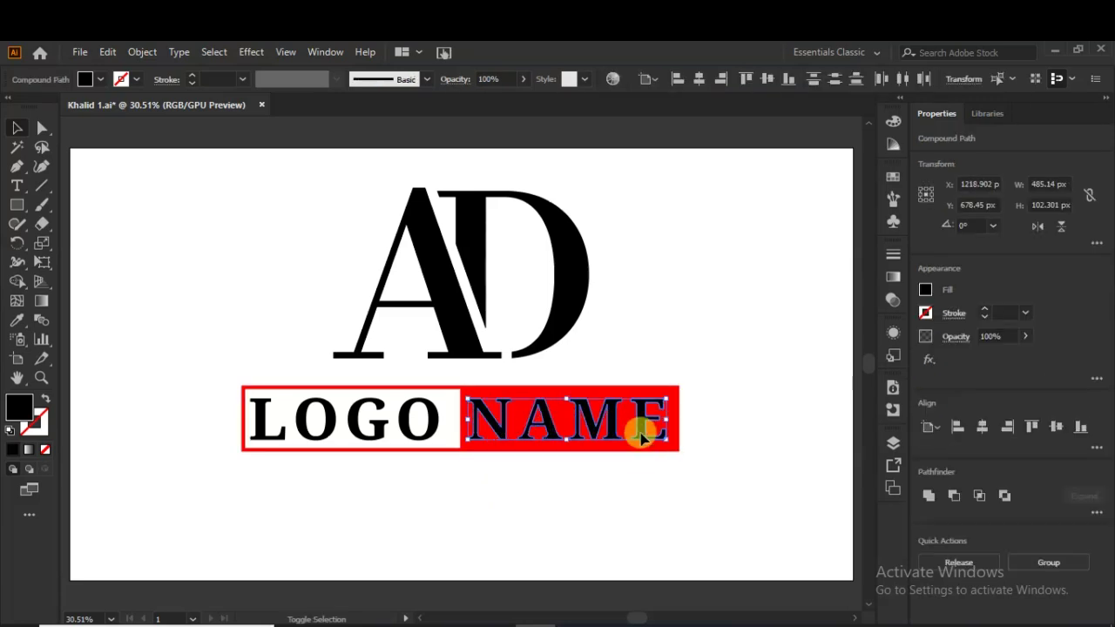
{"action": "right_click", "coordinate": [611, 425]}
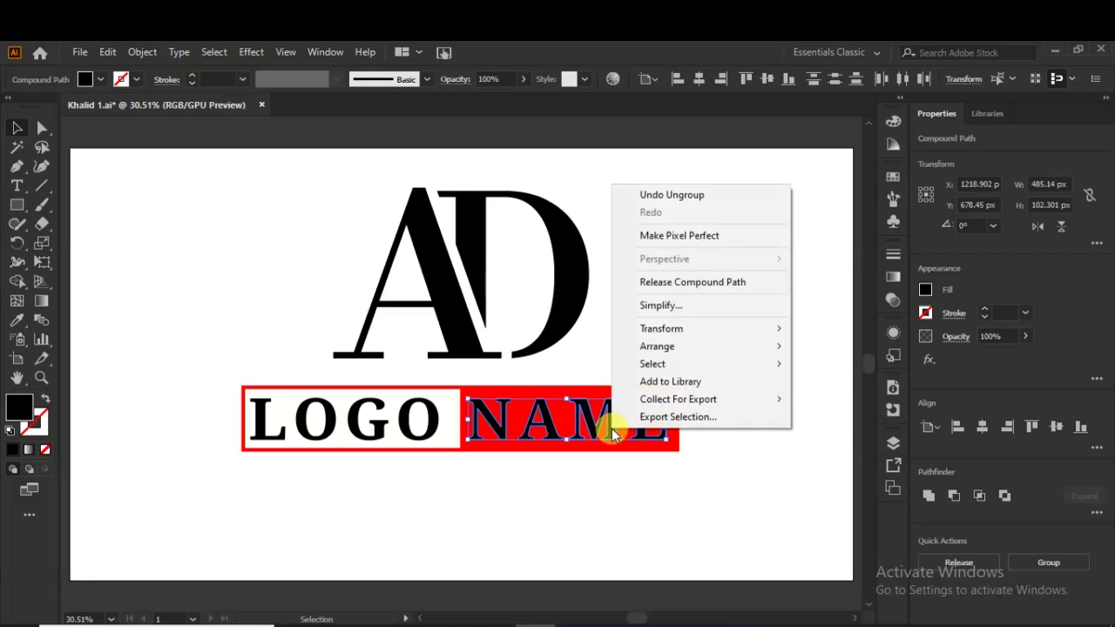
{"action": "left_click", "coordinate": [930, 497]}
- Knock the merged NAME out of the red box with Pathfinder Minus Front
{"action": "left_click", "coordinate": [765, 484]}
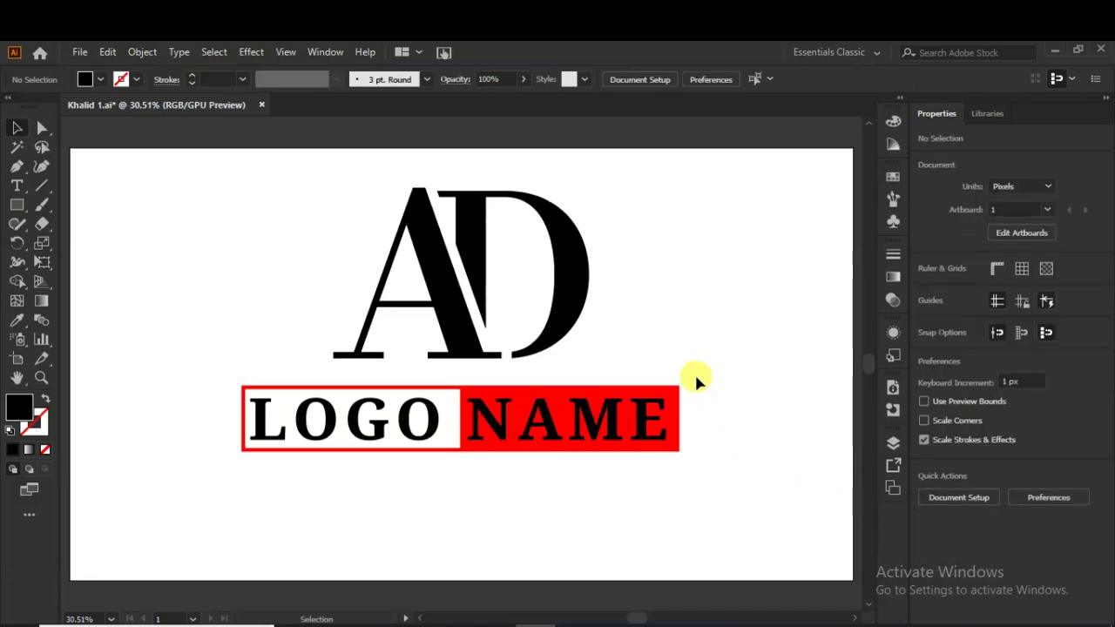
{"action": "left_click_drag", "start_coordinate": [652, 442], "coordinate": [630, 460]}
{"action": "left_click", "coordinate": [953, 496]}
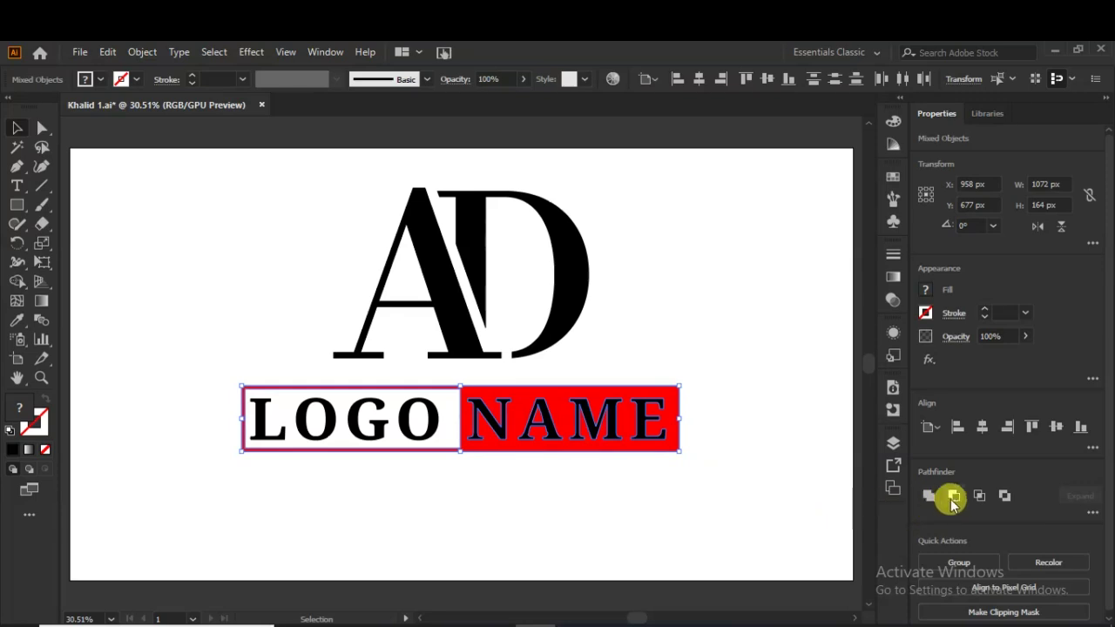
{"action": "left_click", "coordinate": [774, 496]}
{"action": "left_click", "coordinate": [434, 425]}
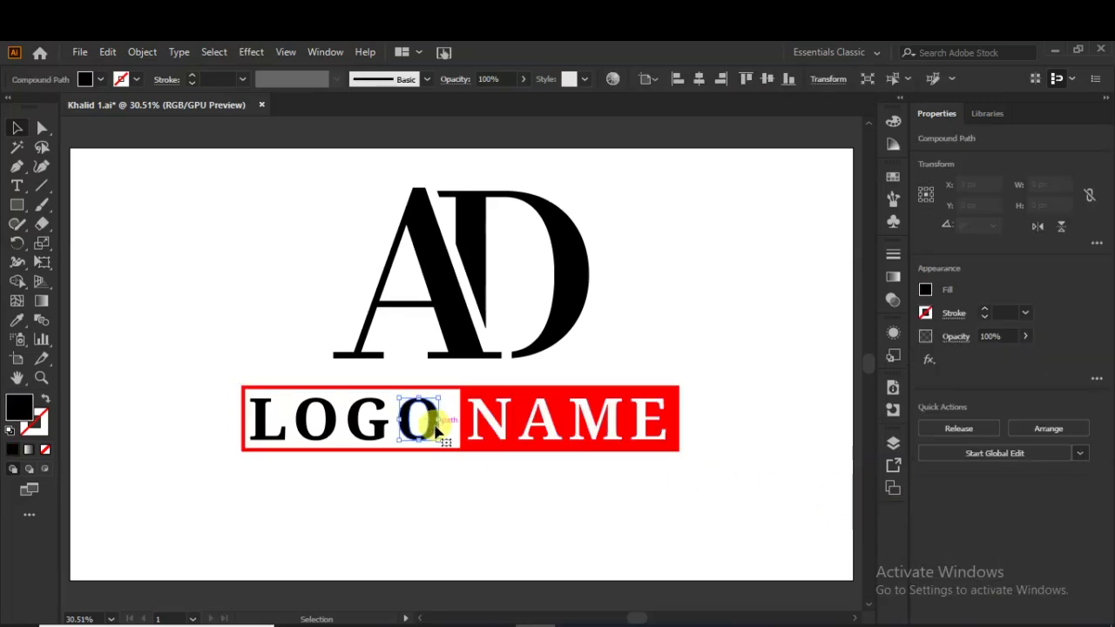
- Unite the LOGO letters into a single shape
{"action": "left_click", "coordinate": [314, 425], "text": "shift"}
{"action": "left_click", "coordinate": [266, 425], "text": "shift"}
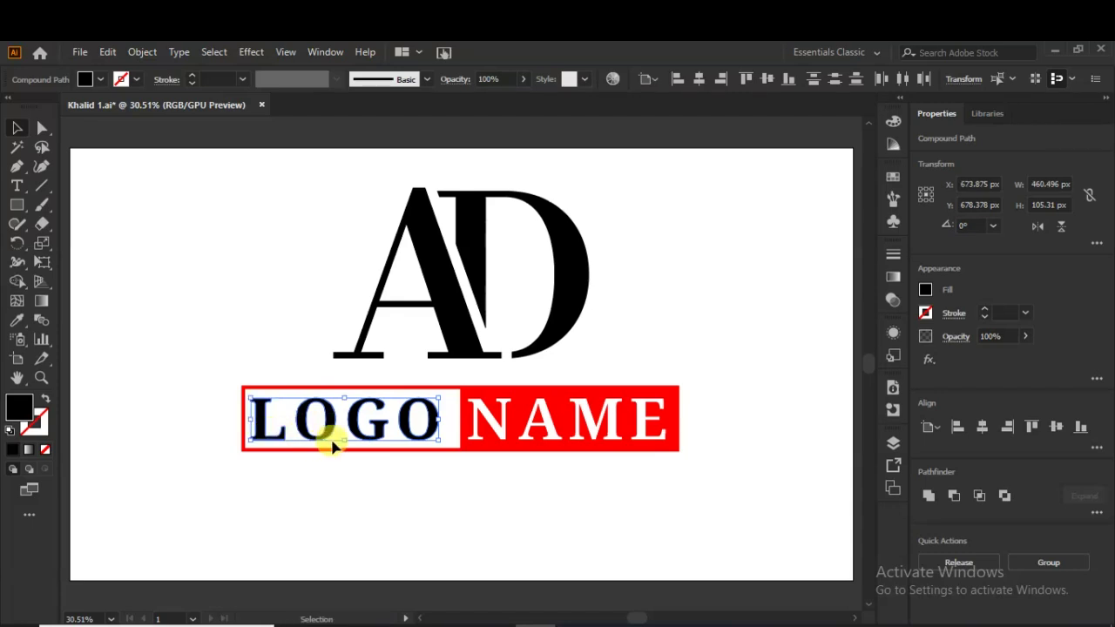
{"action": "left_click", "coordinate": [929, 496]}
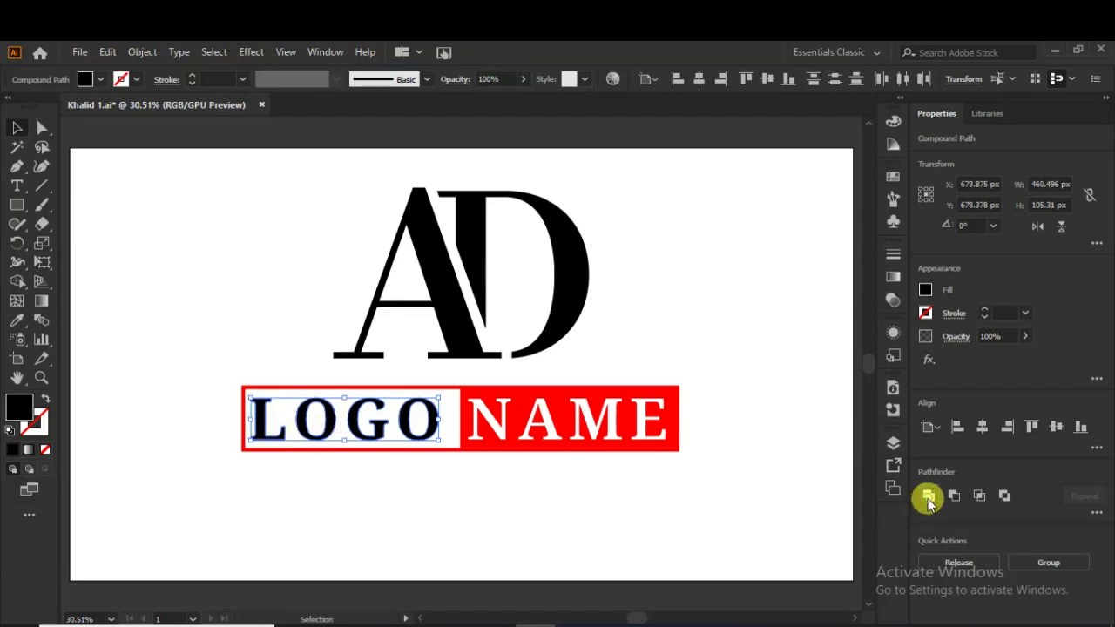
{"action": "left_click", "coordinate": [590, 505]}
- Fill the merged LOGO letters with a light gray swatch
{"action": "left_click", "coordinate": [410, 427]}
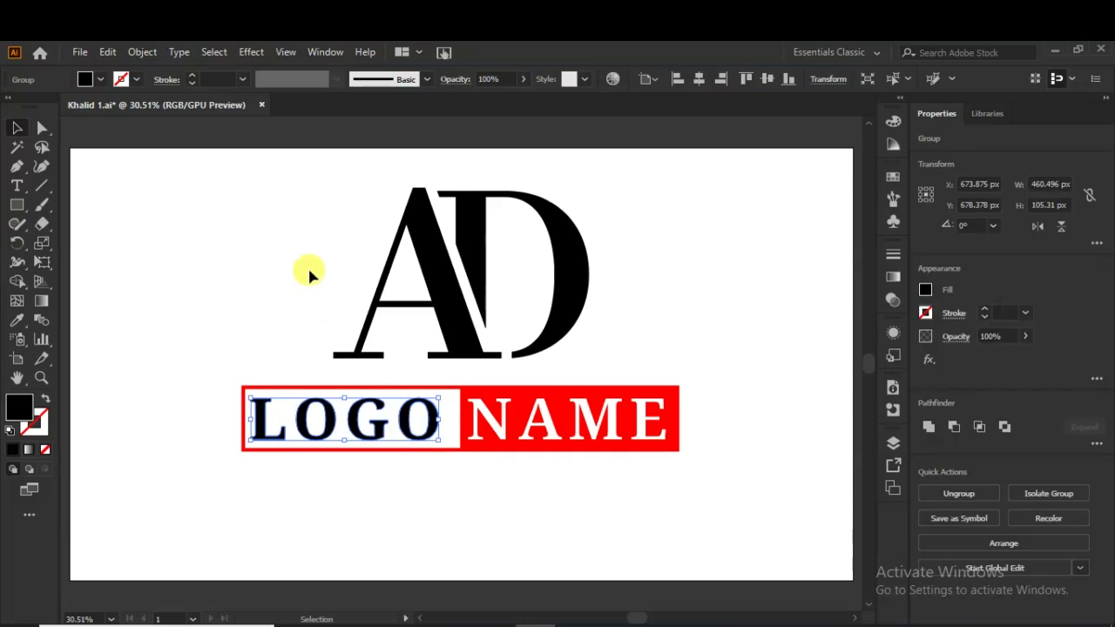
{"action": "left_click", "coordinate": [100, 79]}
{"action": "left_click", "coordinate": [135, 142]}
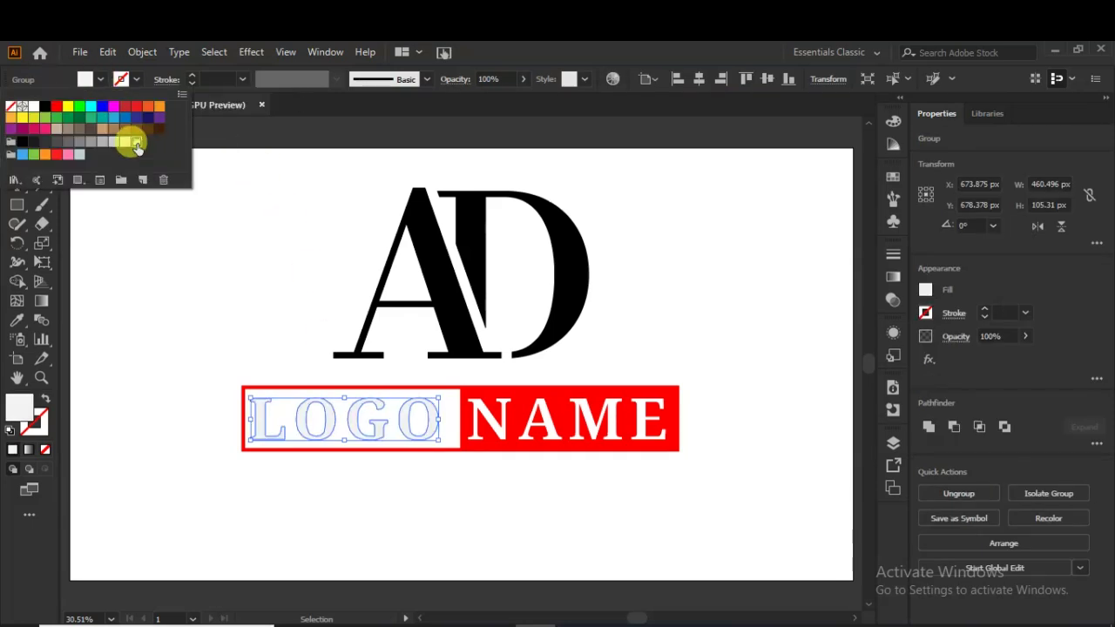
{"action": "left_click", "coordinate": [195, 308]}
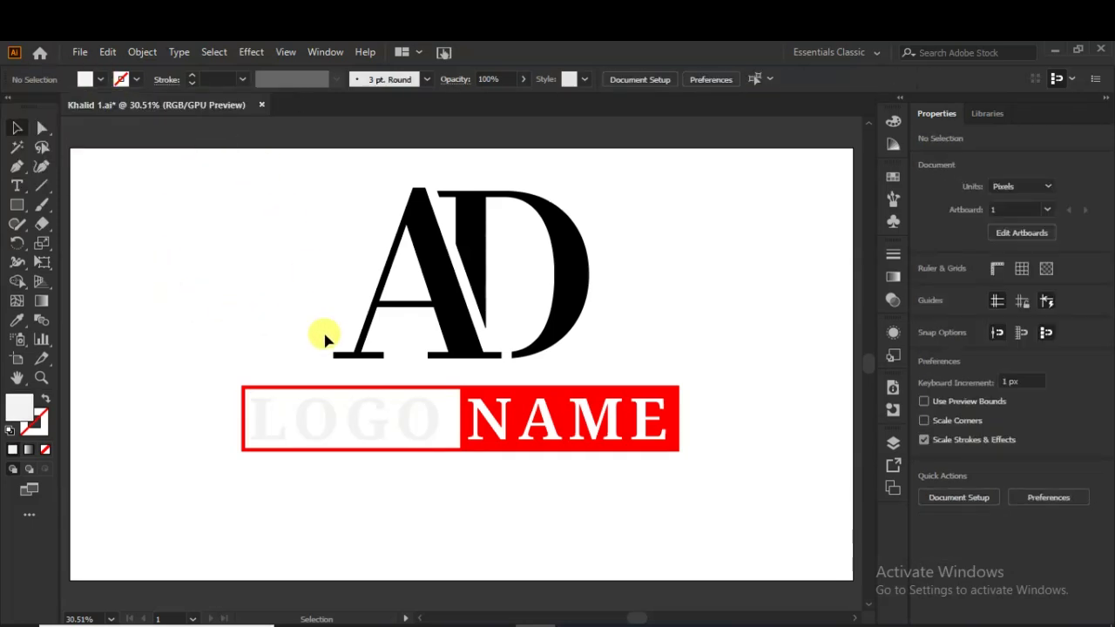
- Ungroup the AD monogram and give the A a light gray fill
{"action": "left_click", "coordinate": [460, 342]}
{"action": "right_click", "coordinate": [461, 341]}
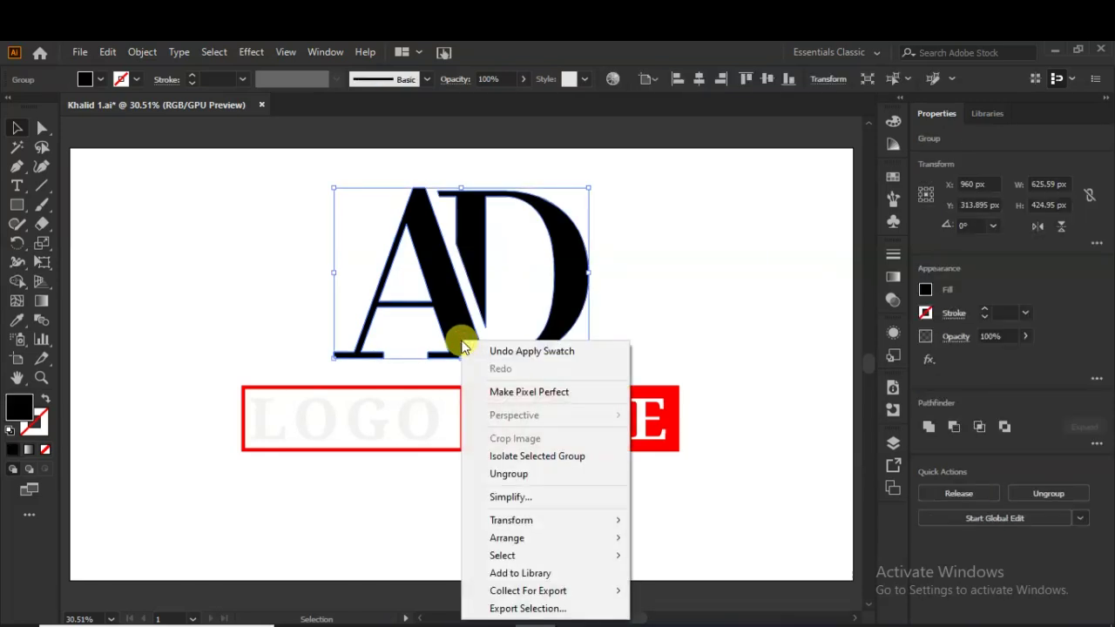
{"action": "left_click", "coordinate": [510, 473]}
{"action": "left_click", "coordinate": [405, 493]}
{"action": "left_click", "coordinate": [435, 316]}
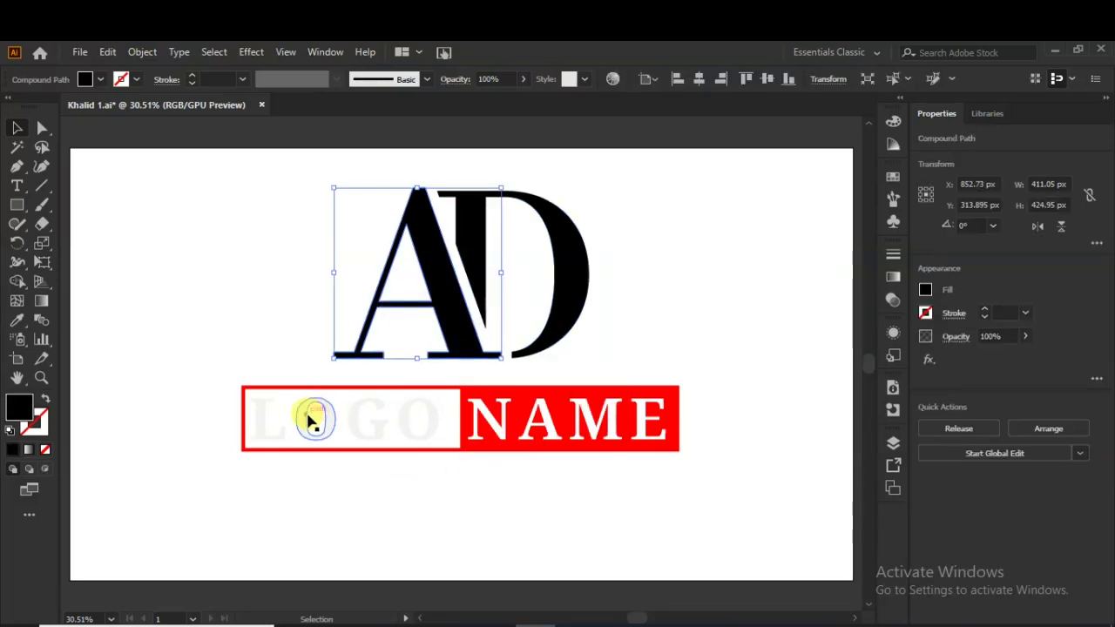
{"action": "left_click", "coordinate": [100, 79]}
{"action": "left_click", "coordinate": [142, 141]}
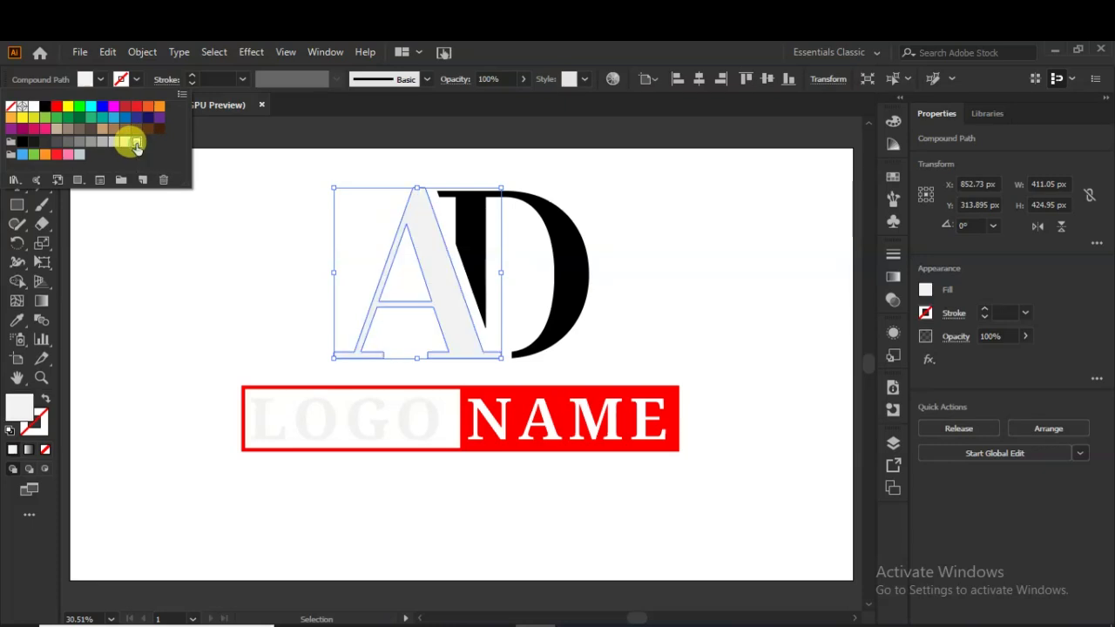
{"action": "left_click", "coordinate": [224, 280]}
- Color the D with the banner's red using the Eyedropper
{"action": "left_click", "coordinate": [479, 260]}
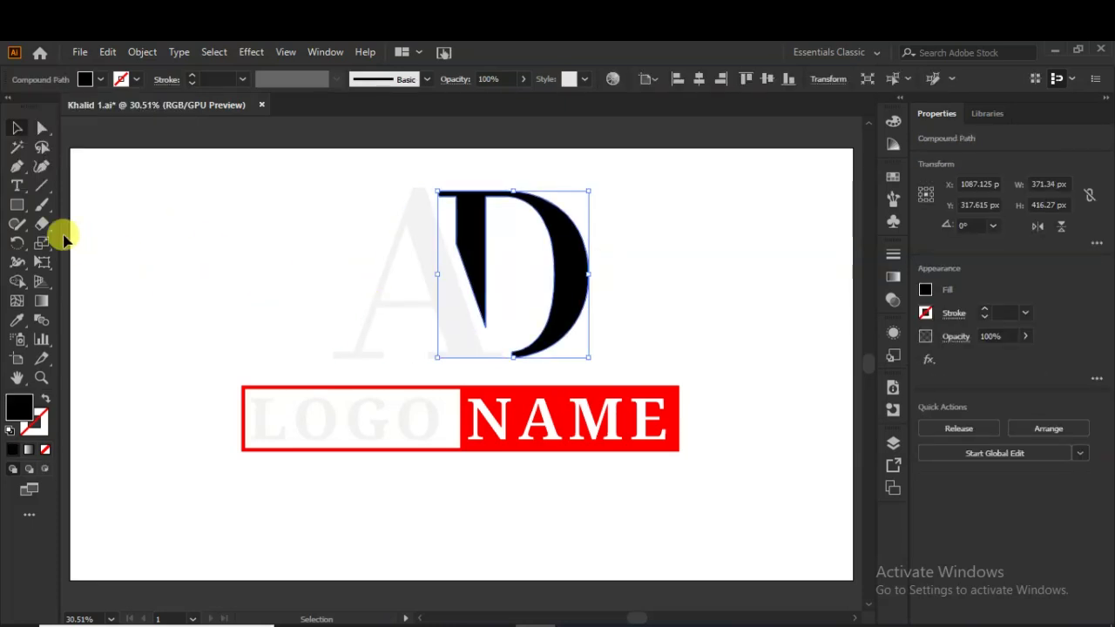
{"action": "left_click", "coordinate": [18, 324]}
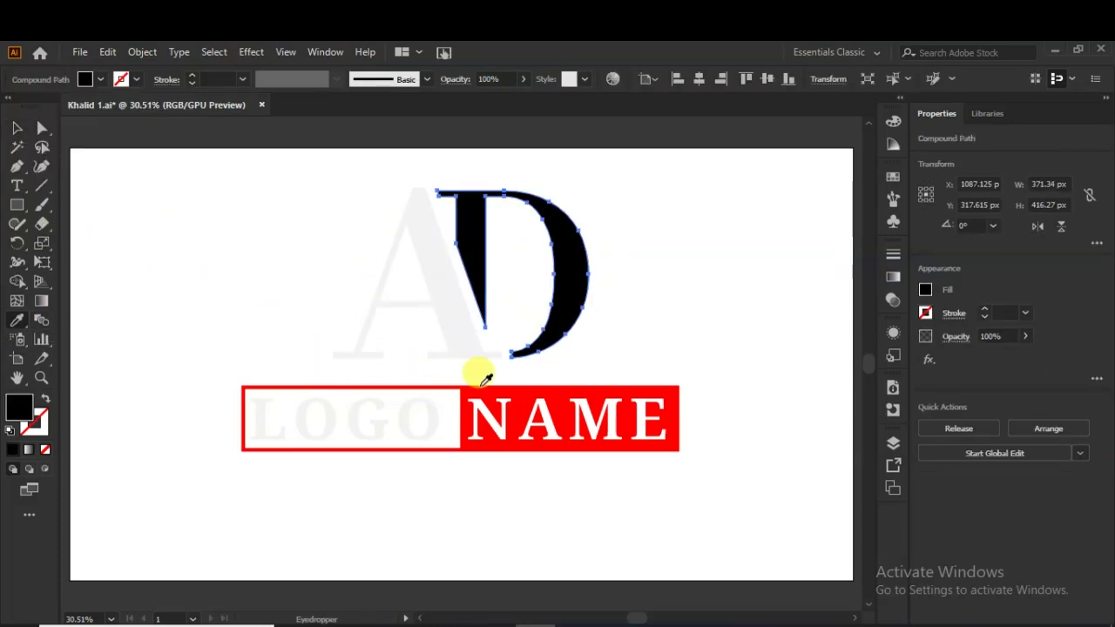
{"action": "left_click", "coordinate": [484, 390]}
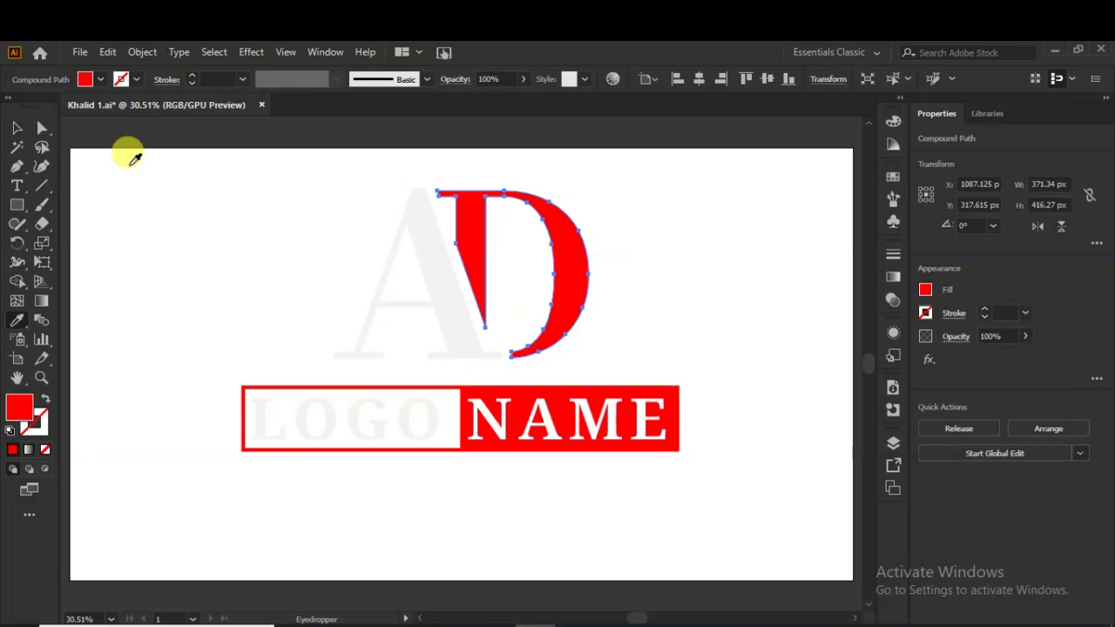
{"action": "left_click", "coordinate": [183, 224]}
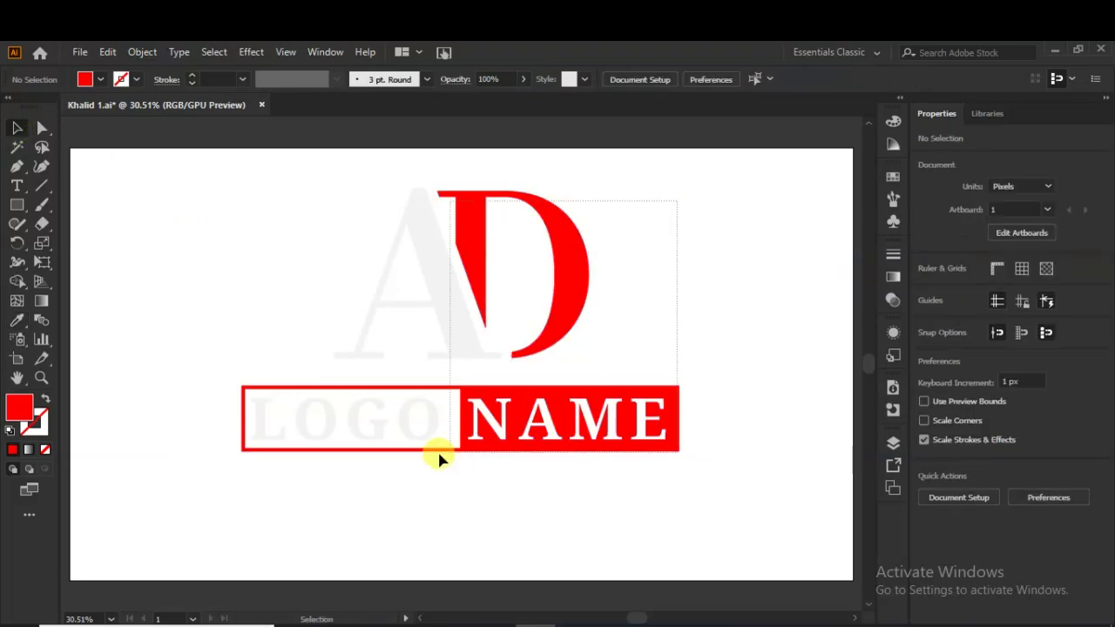
- Group the A, LOGO letters and banner frame, then ungroup them again
{"action": "left_click_drag", "start_coordinate": [229, 467], "coordinate": [398, 369]}
{"action": "right_click", "coordinate": [451, 316]}
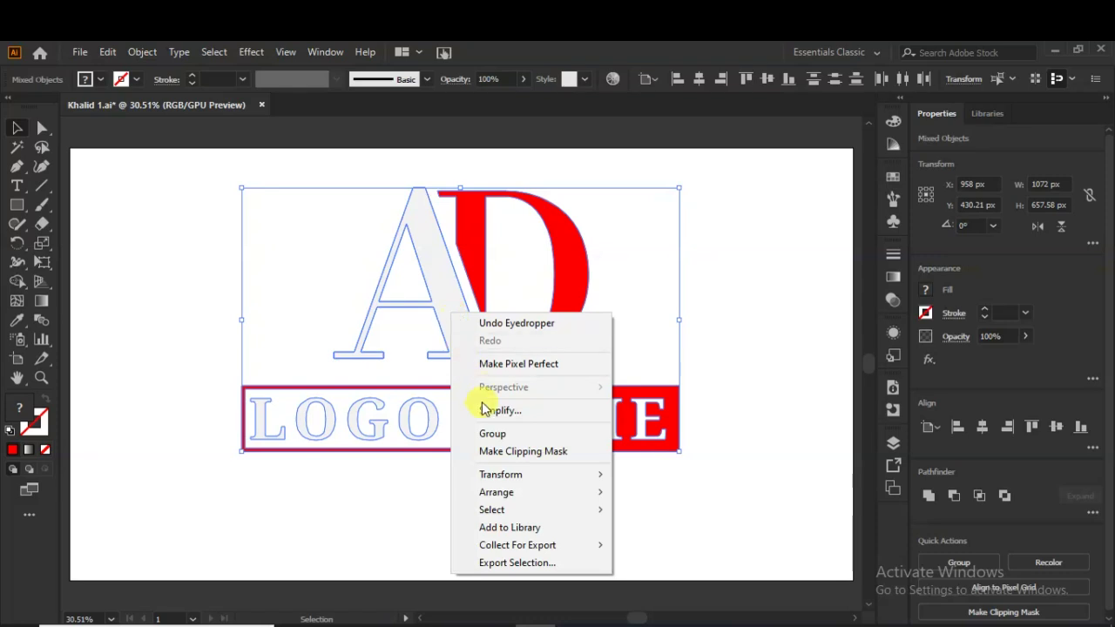
{"action": "left_click", "coordinate": [492, 432]}
{"action": "left_click", "coordinate": [712, 372]}
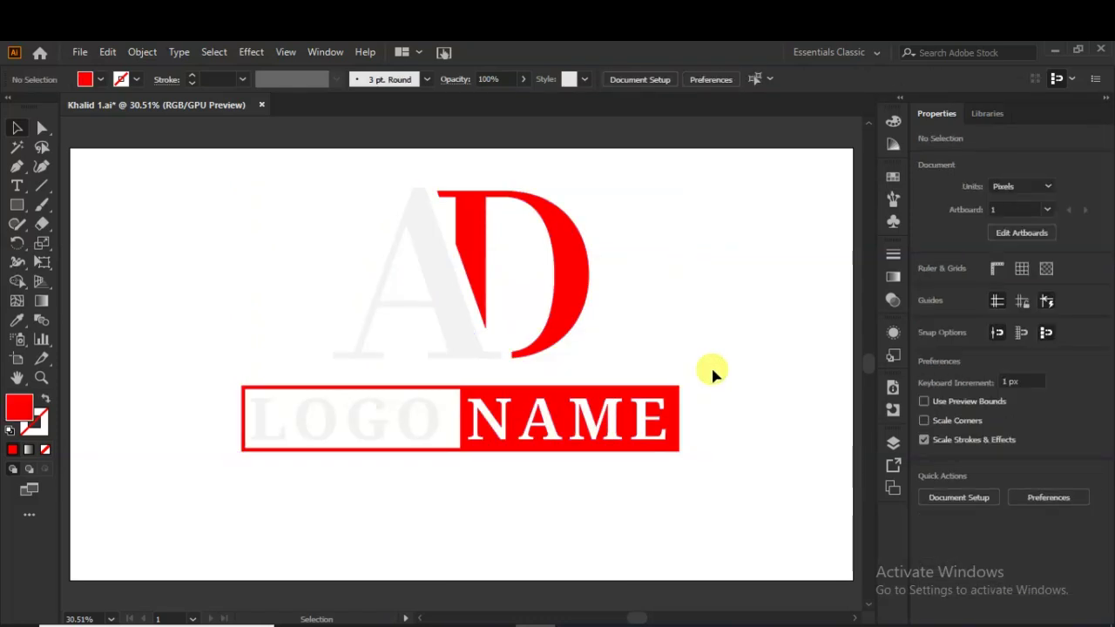
{"action": "left_click_drag", "start_coordinate": [662, 237], "coordinate": [328, 498]}
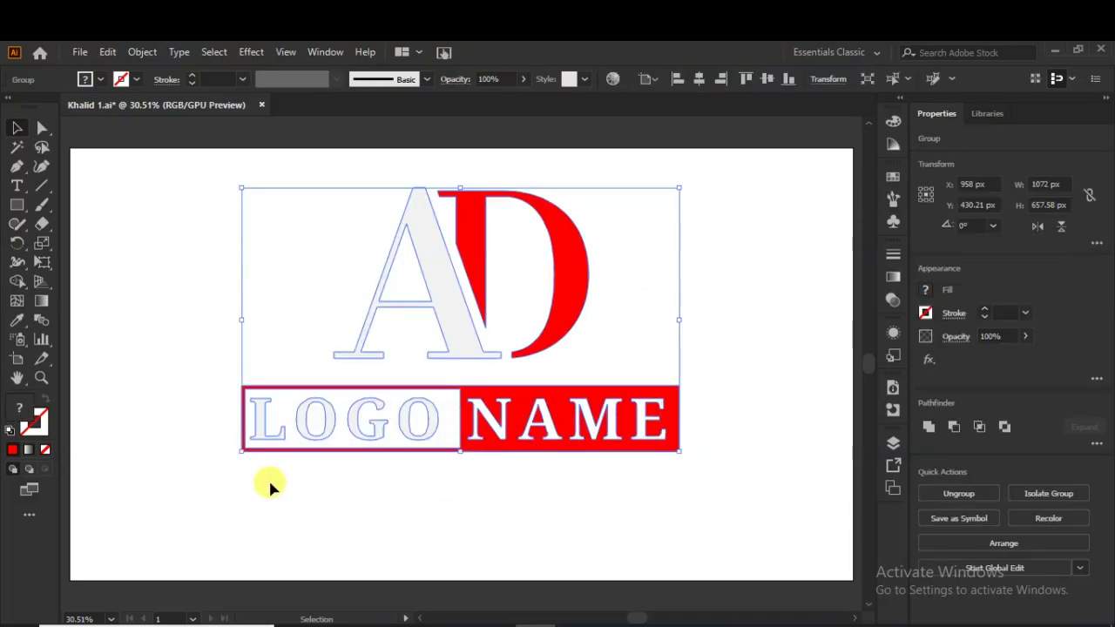
{"action": "left_click", "coordinate": [784, 473]}
{"action": "right_click", "coordinate": [570, 307]}
{"action": "left_click", "coordinate": [610, 434]}
- Group the A and D monogram letters together
{"action": "left_click", "coordinate": [702, 410]}
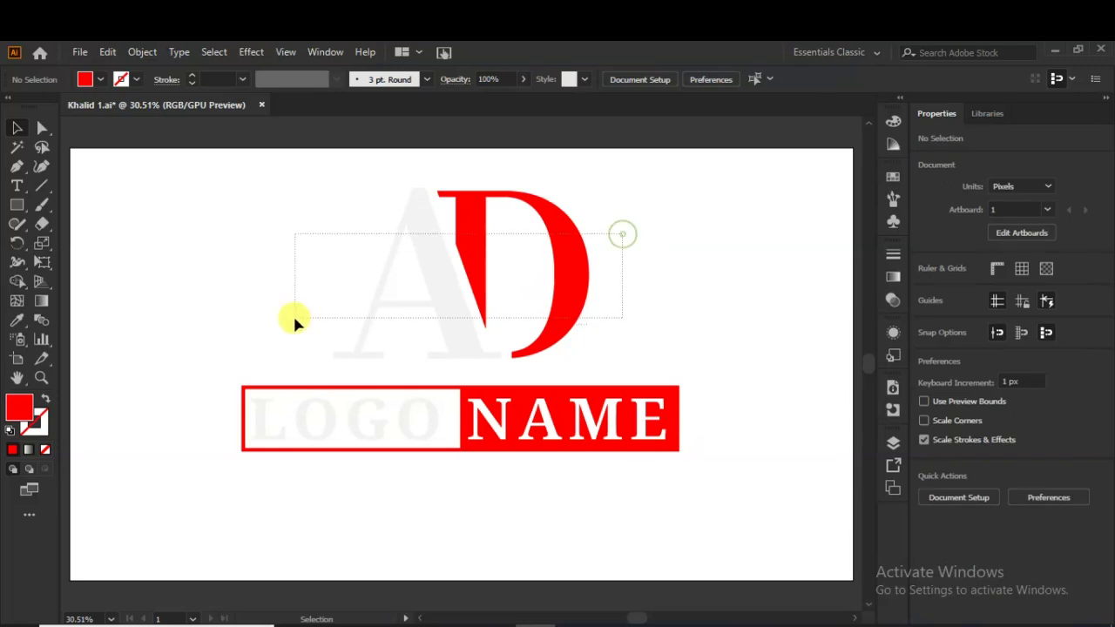
{"action": "right_click", "coordinate": [437, 300]}
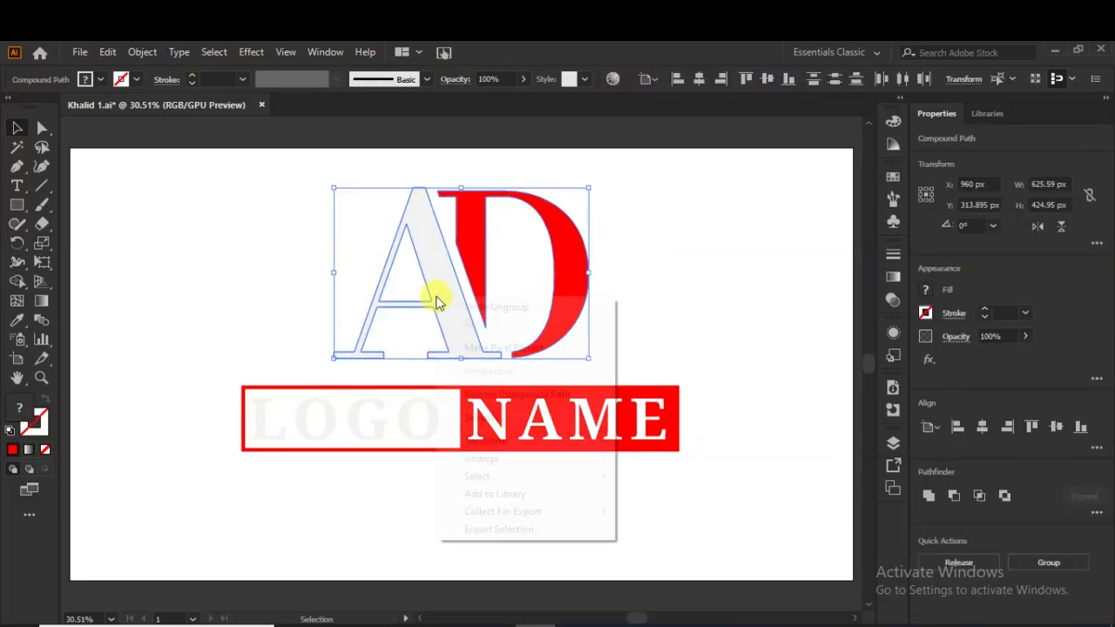
{"action": "left_click", "coordinate": [1048, 563]}
{"action": "left_click", "coordinate": [823, 360]}
- Group the LOGO letters with the red NAME box
{"action": "left_click", "coordinate": [418, 433]}
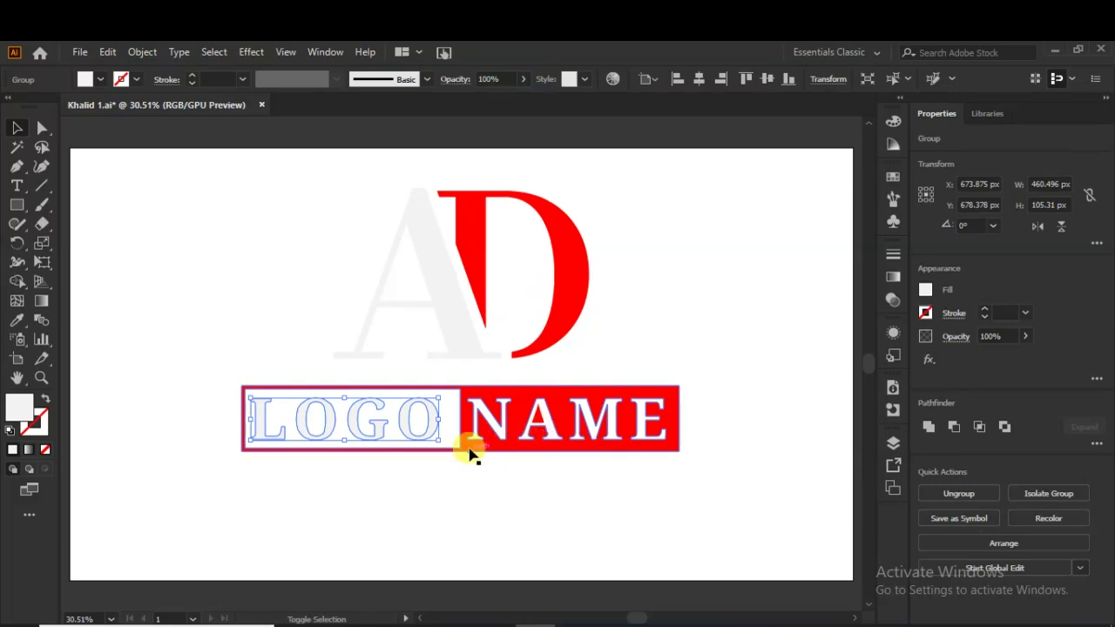
{"action": "left_click", "coordinate": [469, 448], "text": "shift"}
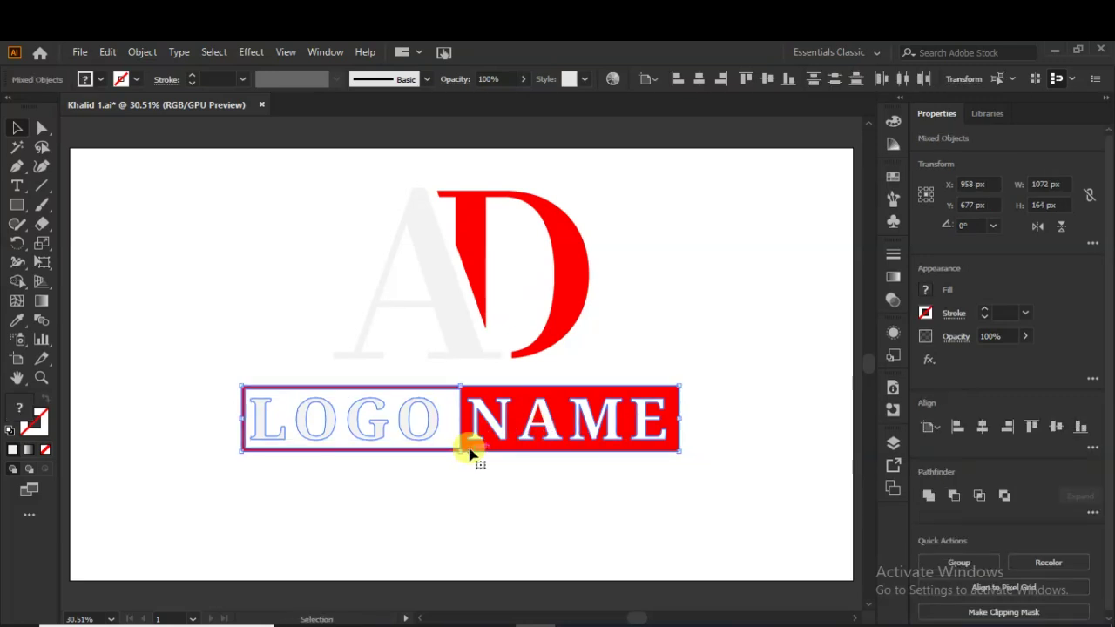
{"action": "left_click", "coordinate": [958, 561]}
{"action": "left_click", "coordinate": [619, 531]}
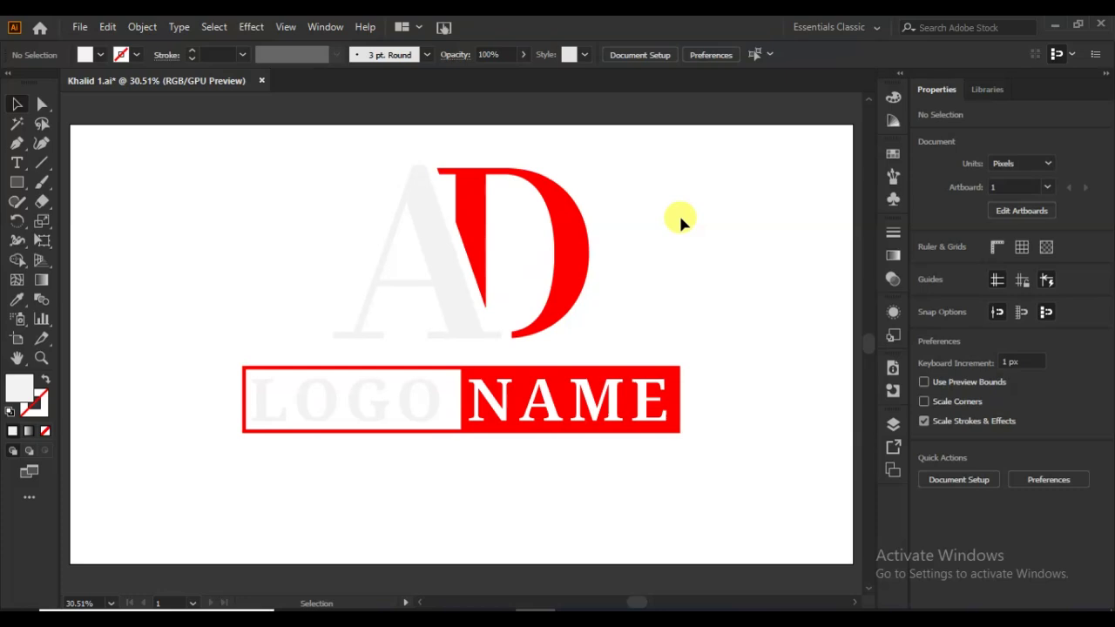